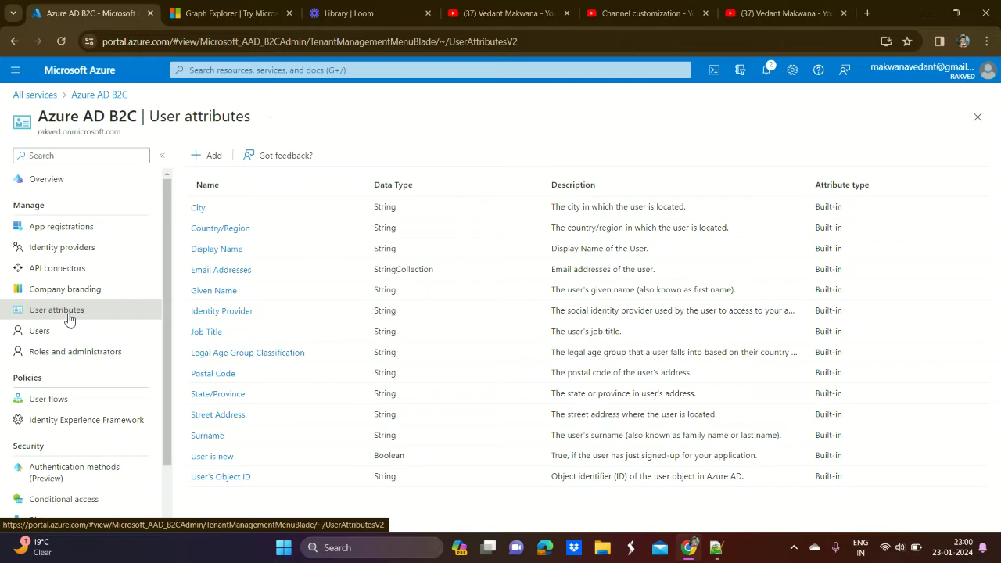
# - Create a custom user attribute named CustomRole with the String data type
pyautogui.click(214, 157)
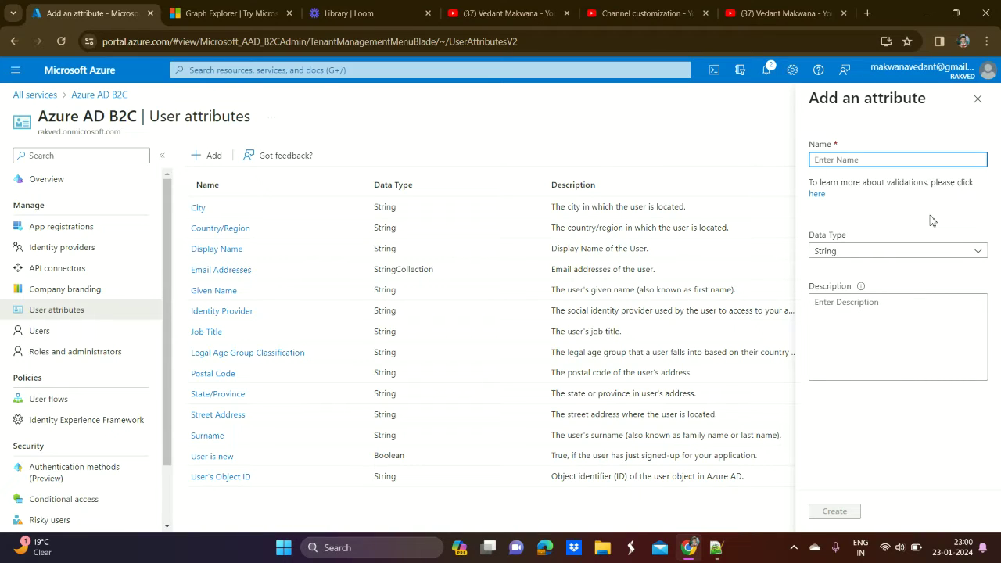
pyautogui.write('Custo')
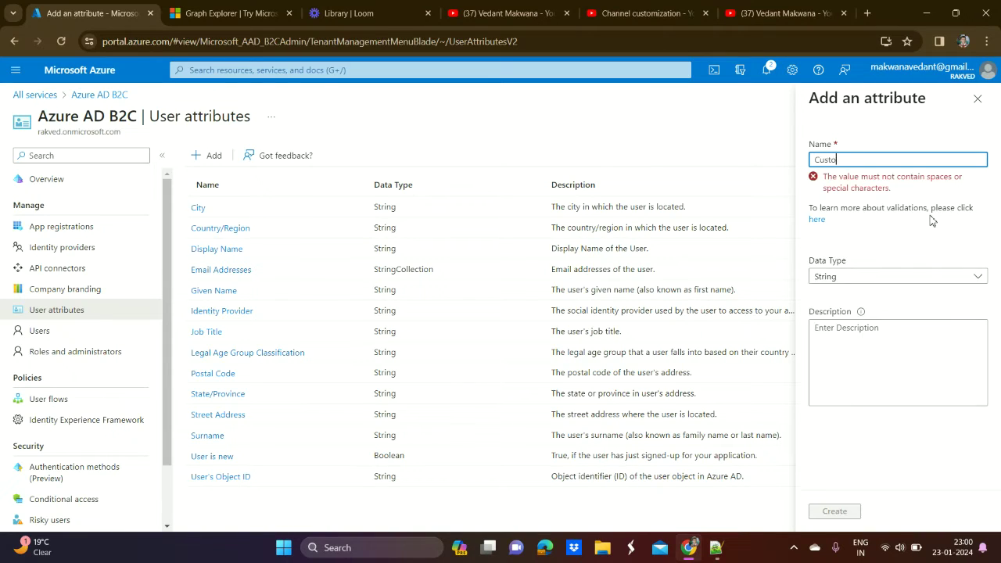
pyautogui.write('mRole')
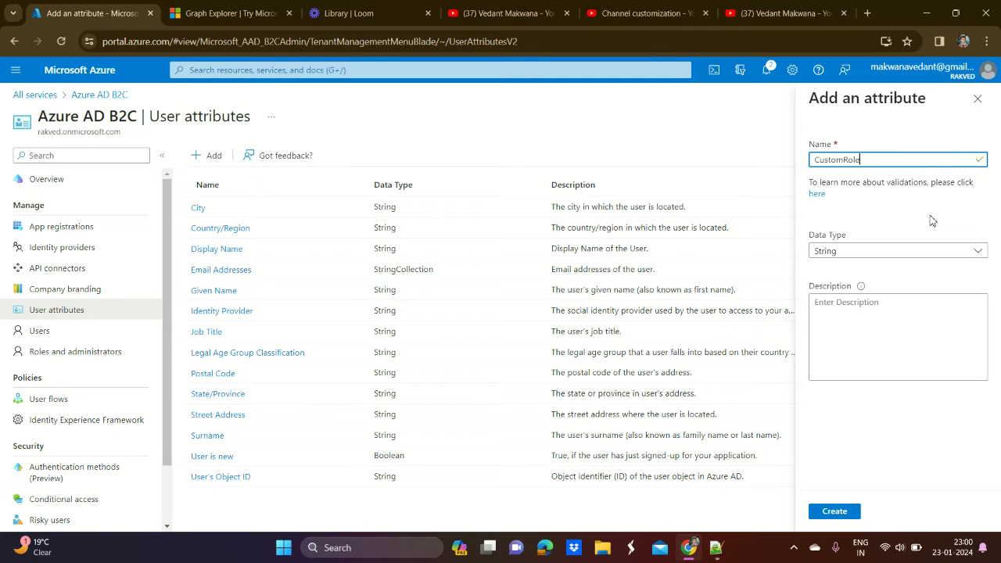
pyautogui.click(831, 257)
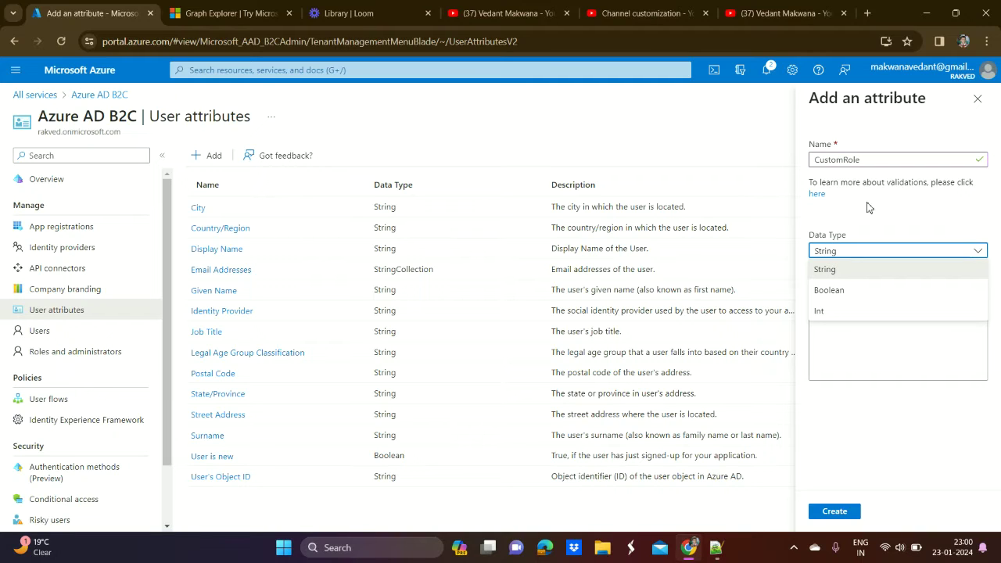
pyautogui.click(870, 208)
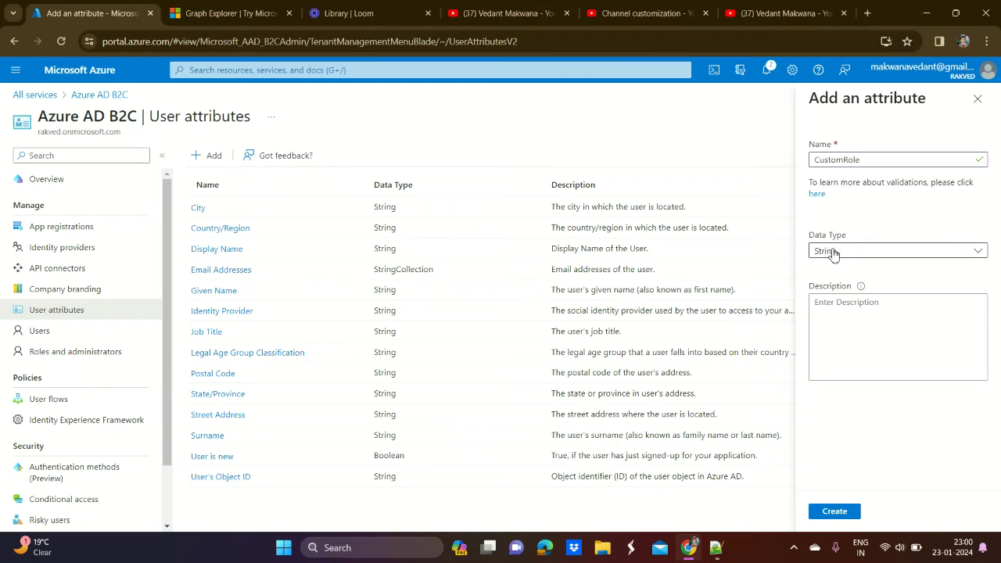
pyautogui.click(835, 511)
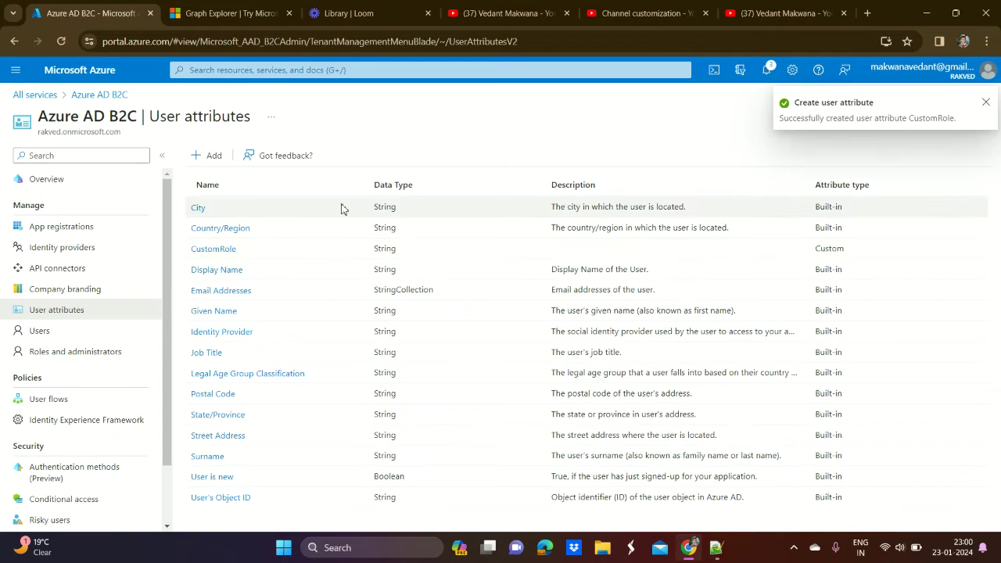
pyautogui.click(985, 108)
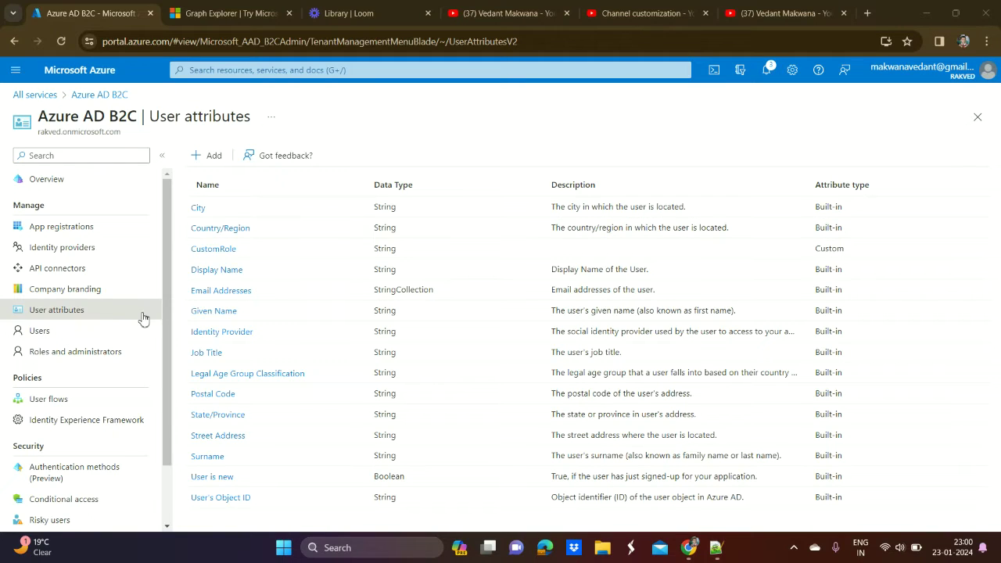
pyautogui.click(63, 289)
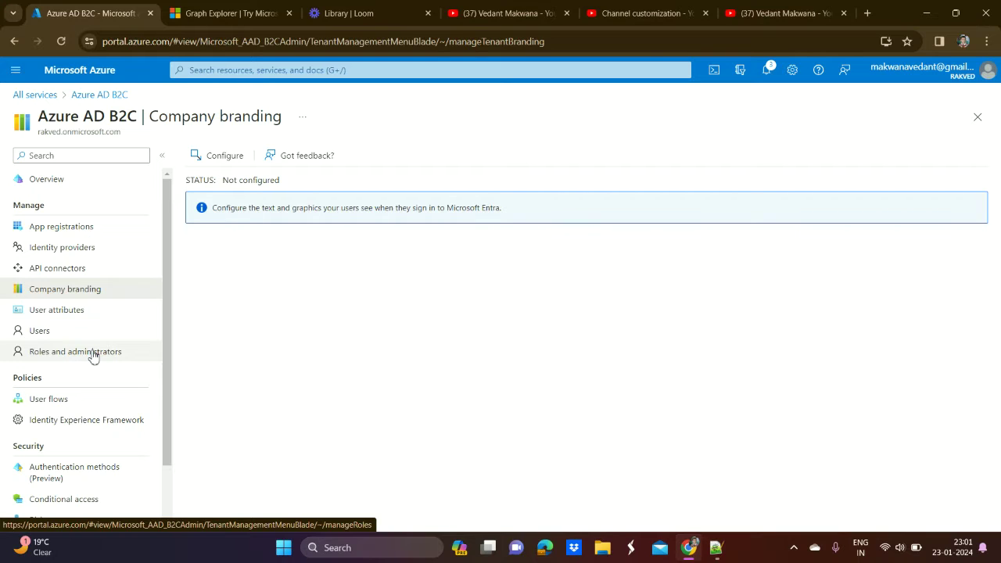
# - Switch to Graph Explorer and load its page with the tenant parameter removed from the address
pyautogui.click(233, 14)
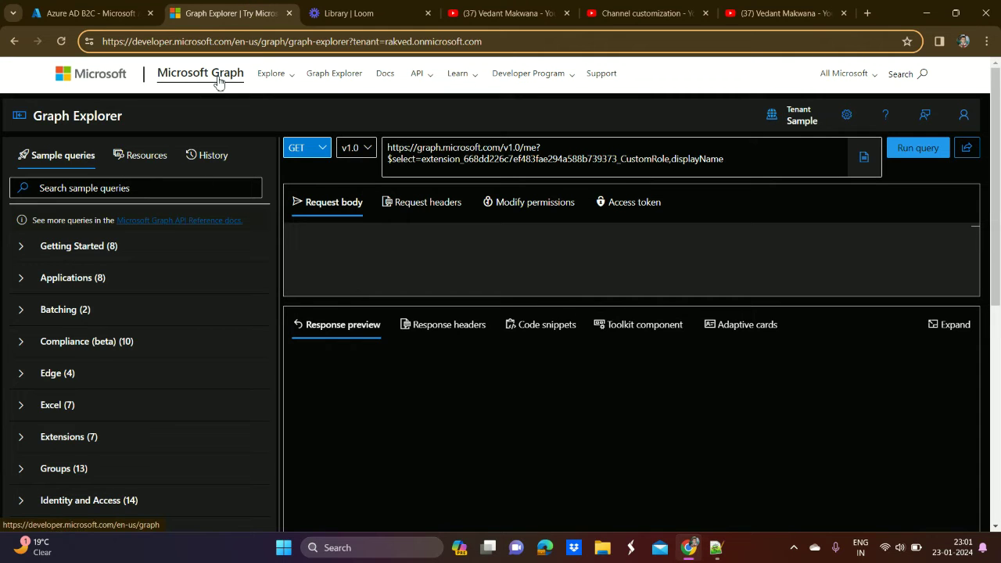
pyautogui.hotkey('ctrl', 'l')
pyautogui.press('End')
pyautogui.press('BackSpace')
pyautogui.press('BackSpace')
pyautogui.press('BackSpace')
pyautogui.press('BackSpace')
pyautogui.press('BackSpace')
pyautogui.press('BackSpace')
pyautogui.press('BackSpace')
pyautogui.press('BackSpace')
pyautogui.press('BackSpace')
pyautogui.press('BackSpace')
pyautogui.press('BackSpace')
pyautogui.press('BackSpace')
pyautogui.press('BackSpace')
pyautogui.press('BackSpace')
pyautogui.press('BackSpace')
pyautogui.press('BackSpace')
pyautogui.press('BackSpace')
pyautogui.press('BackSpace')
pyautogui.press('BackSpace')
pyautogui.press('BackSpace')
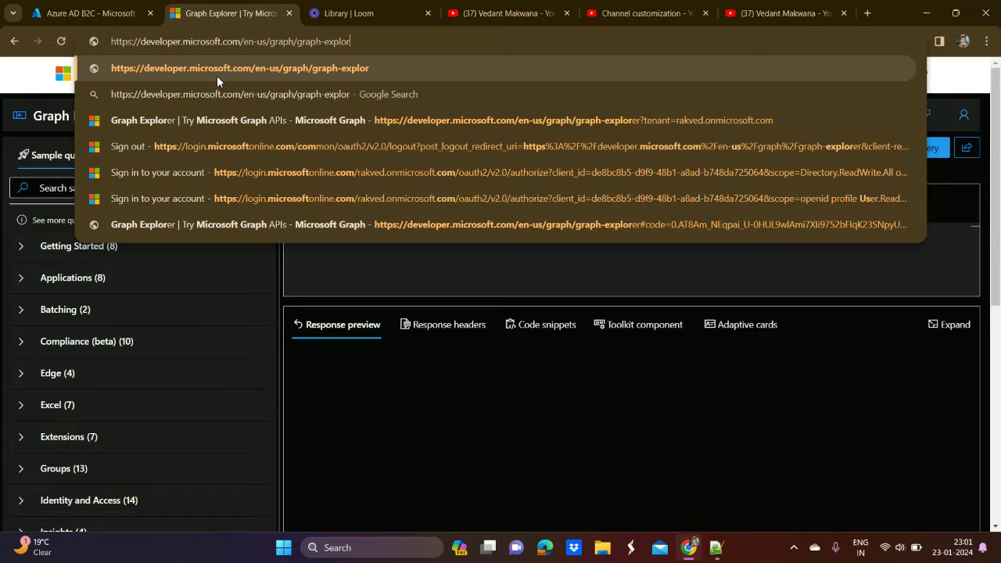
pyautogui.write('er')
pyautogui.press('Delete')
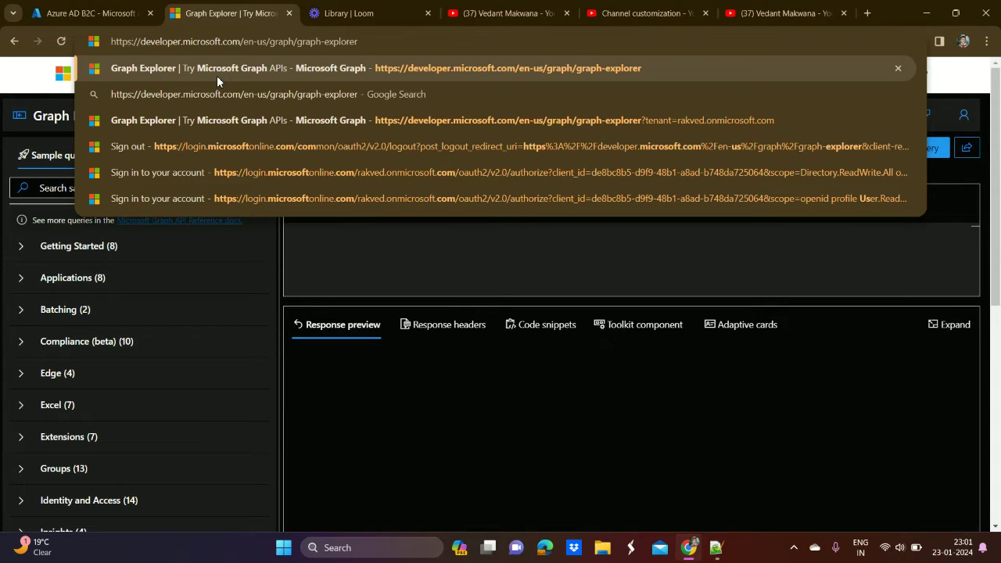
pyautogui.press('Return')
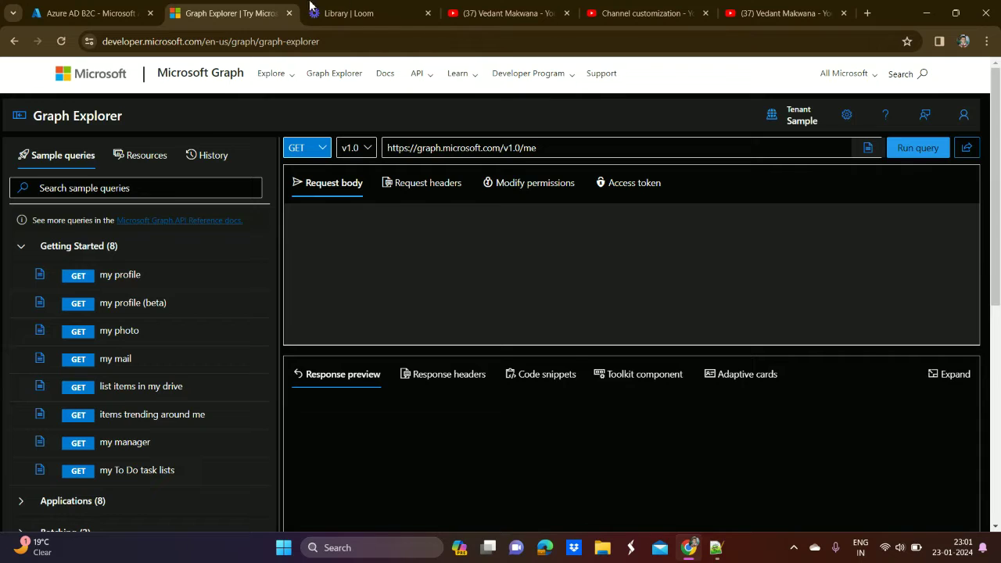
# - Load Graph Explorer with ?tenant=rakved.onmicrosoft.com in the address and sign in with the existing account
pyautogui.click(390, 42)
pyautogui.write('?')
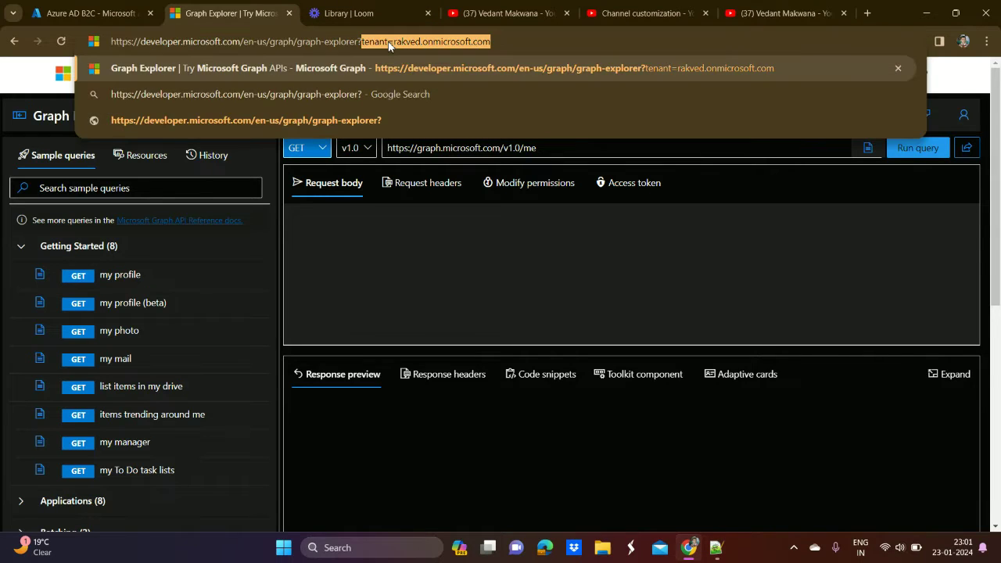
pyautogui.press('Right')
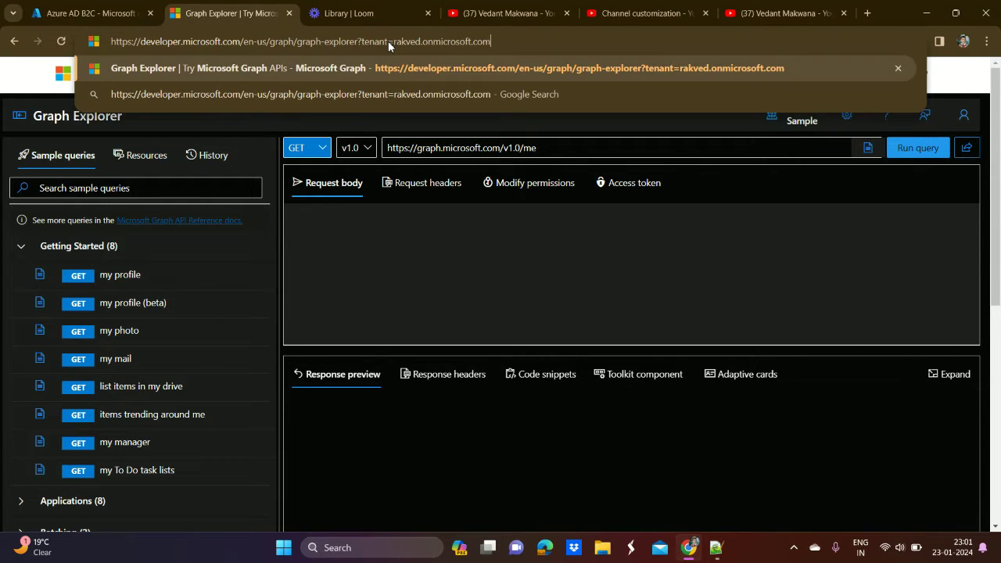
pyautogui.press('Return')
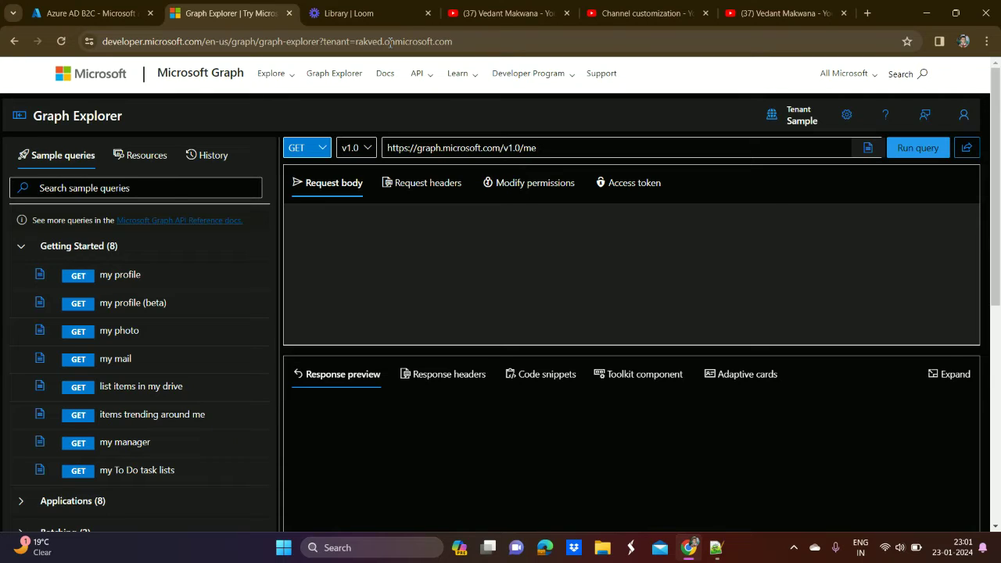
pyautogui.click(967, 121)
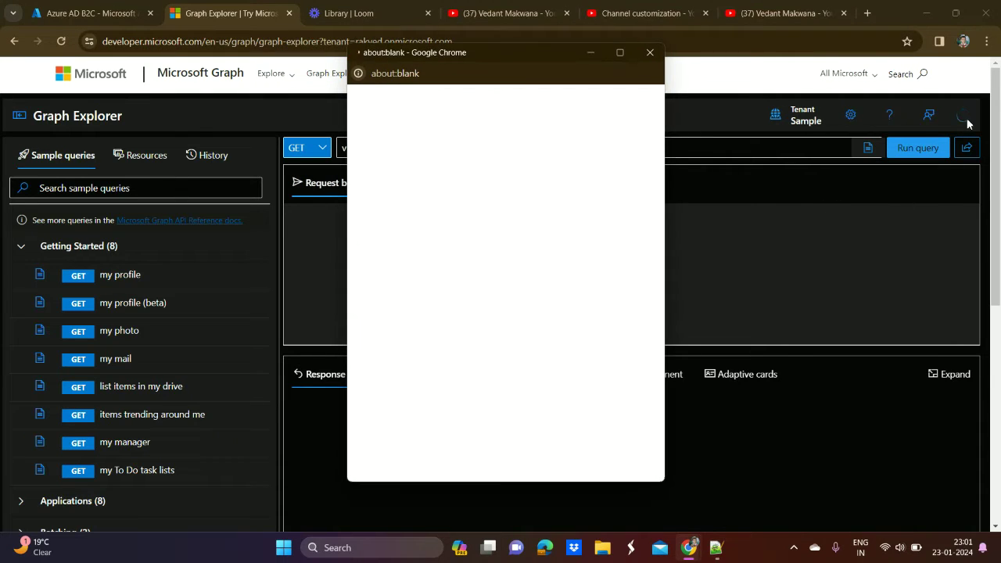
pyautogui.click(425, 196)
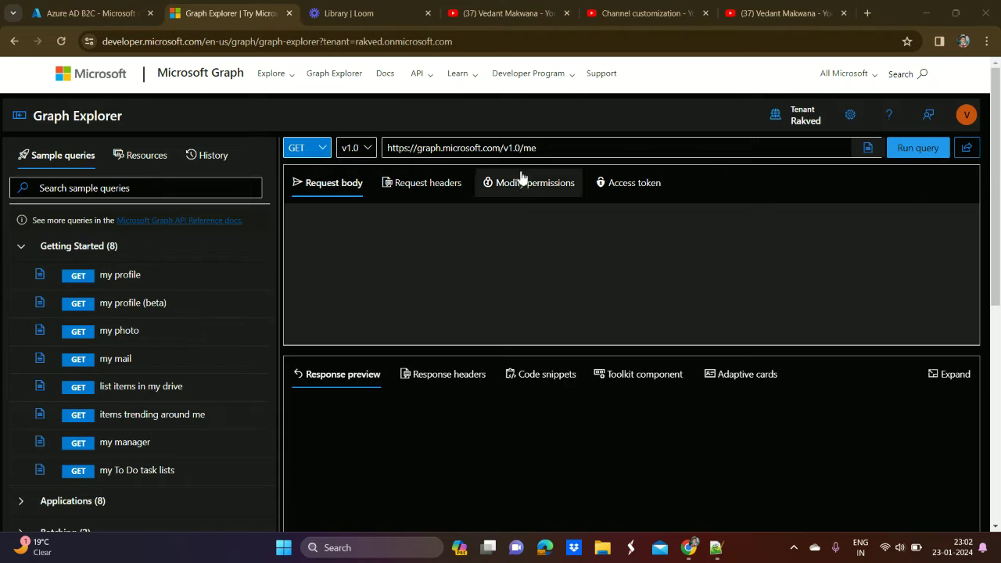
pyautogui.click(911, 150)
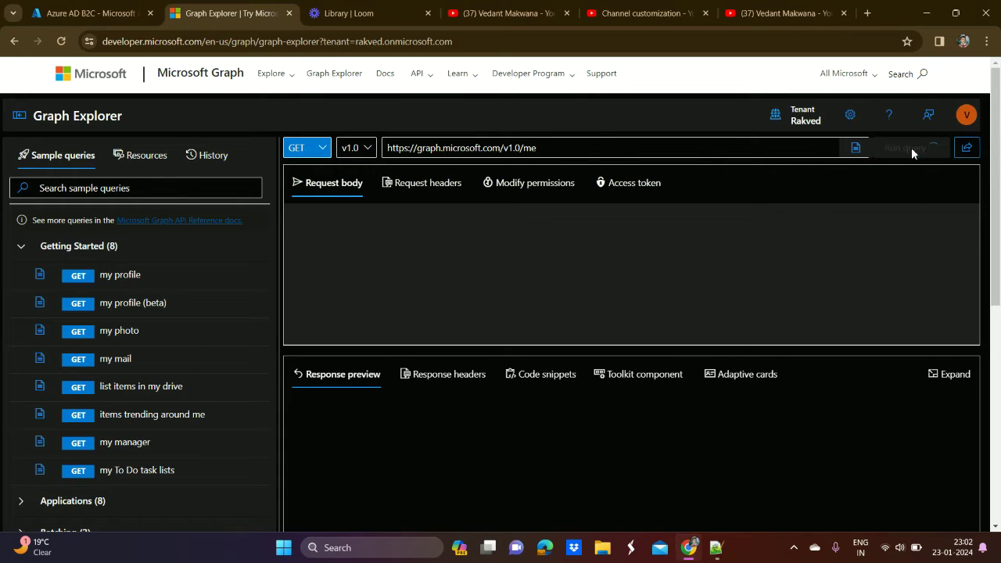
pyautogui.moveTo(612, 344); pyautogui.dragTo(612, 293)
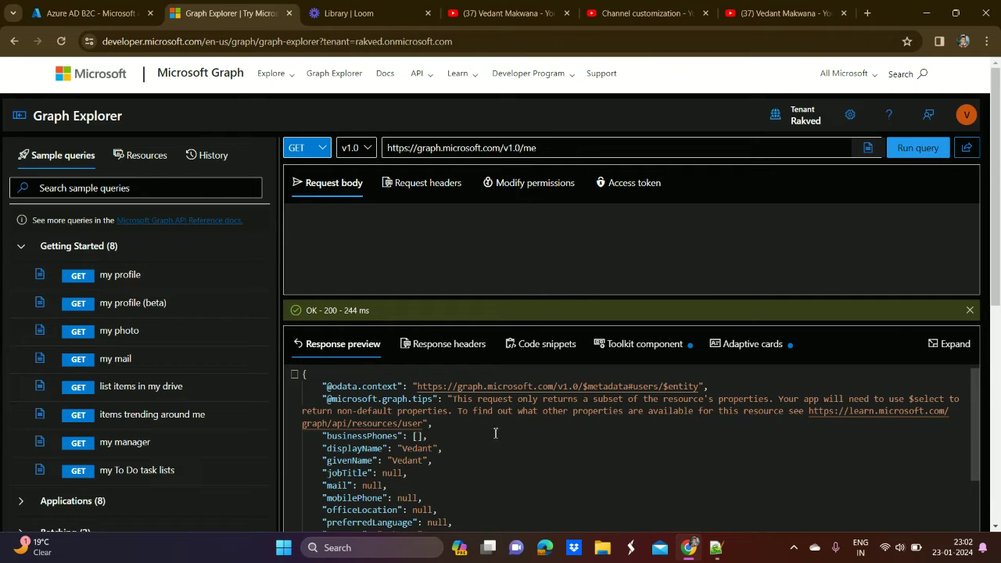
pyautogui.scroll(-2, 495, 442)
pyautogui.scroll(3, 495, 446)
pyautogui.scroll(-3, 495, 446)
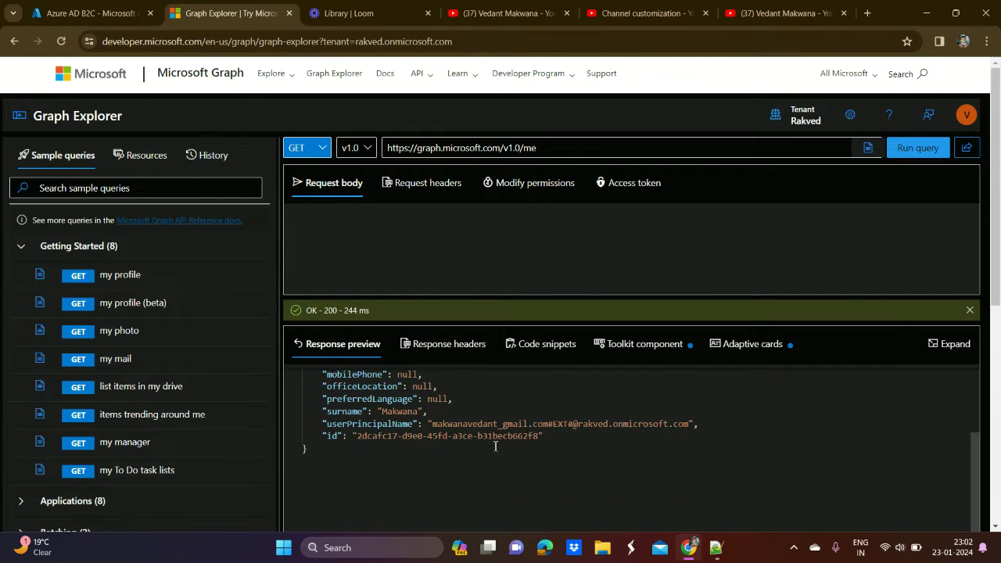
pyautogui.scroll(1, 462, 448)
pyautogui.scroll(1, 463, 449)
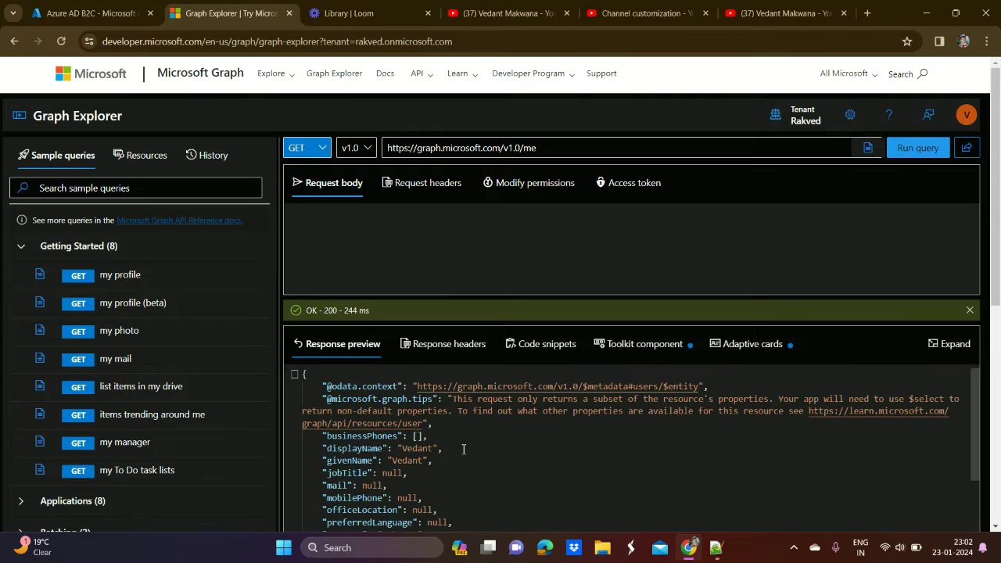
pyautogui.scroll(-1, 485, 480)
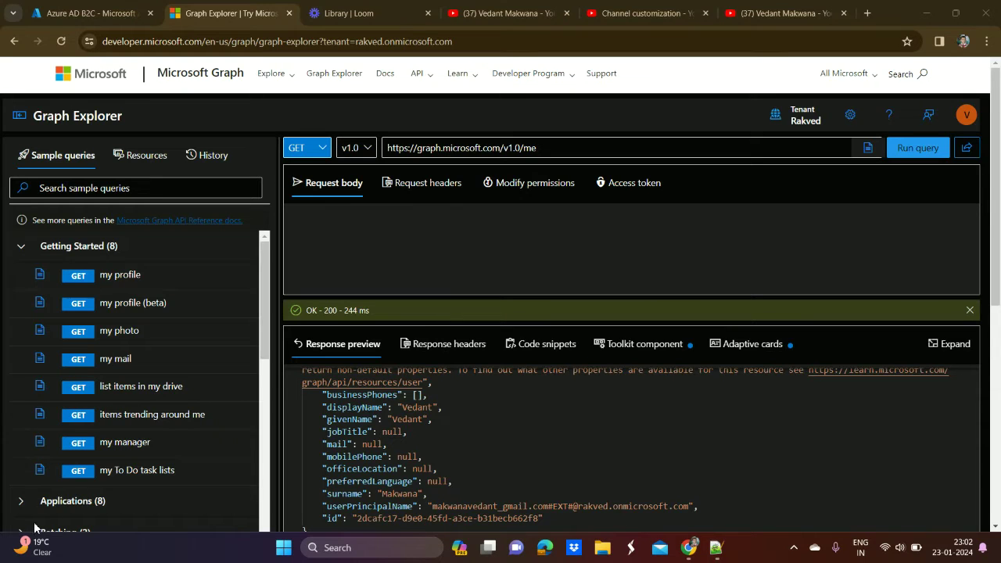
# - Try to expand the Applications group of sample queries, and reload the Graph Explorer page
pyautogui.scroll(-2, 39, 469)
pyautogui.click(84, 376)
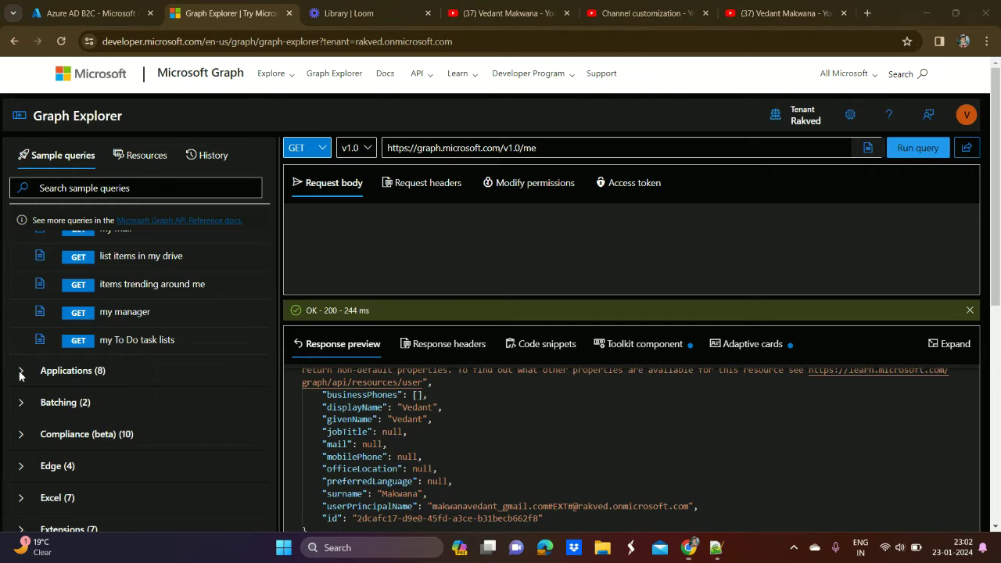
pyautogui.click(79, 376)
pyautogui.scroll(2, 27, 312)
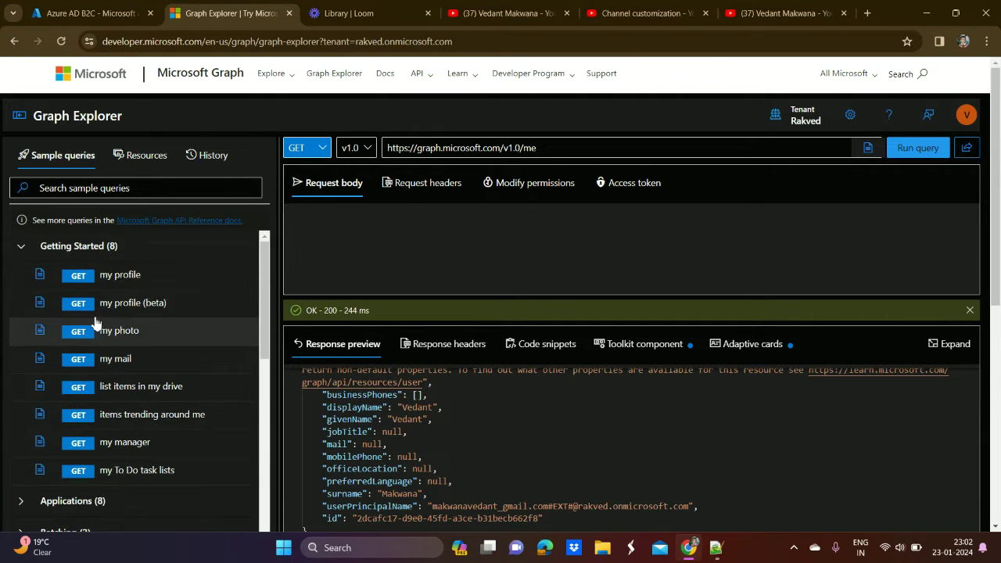
pyautogui.scroll(-2, 23, 251)
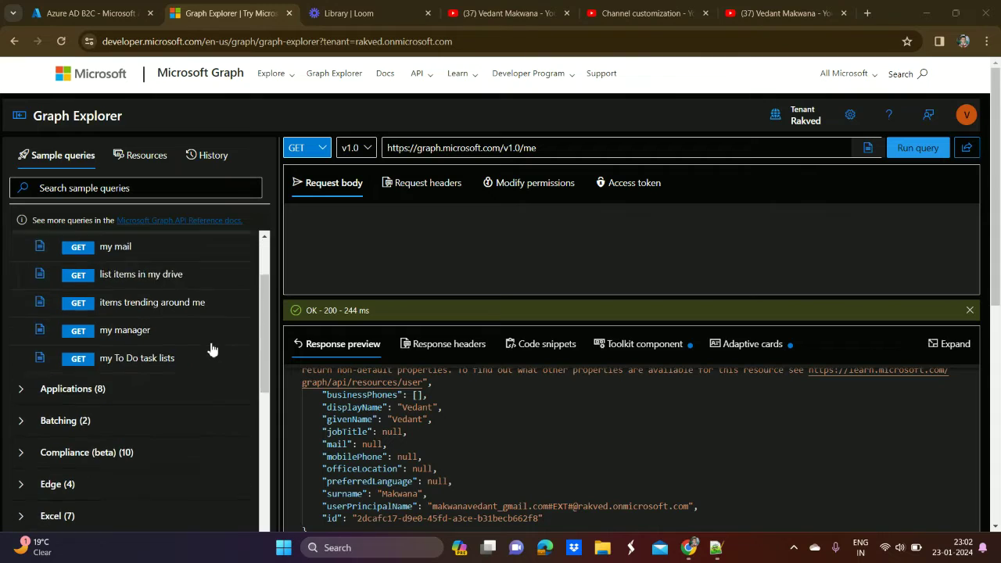
pyautogui.click(65, 43)
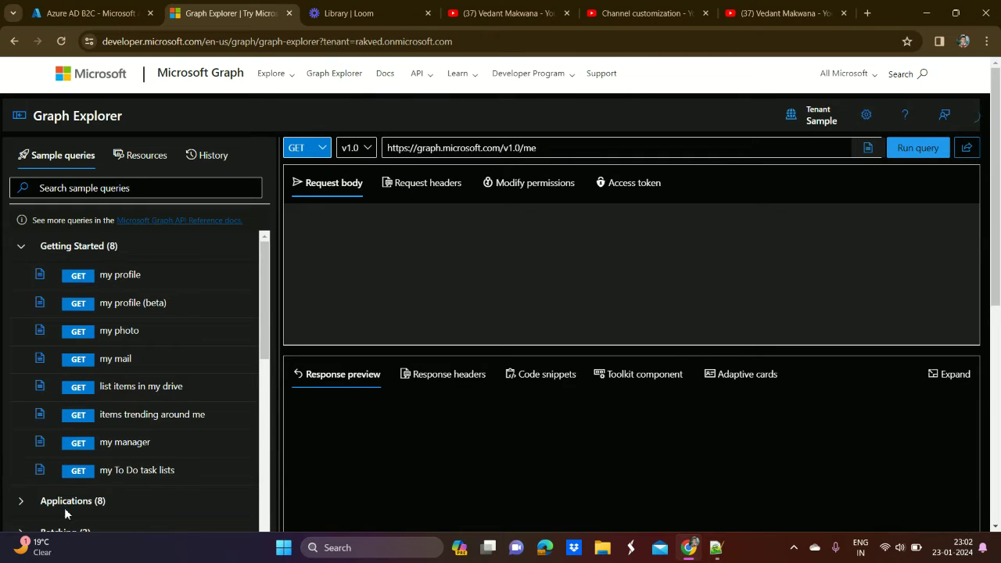
pyautogui.scroll(-3, 172, 424)
pyautogui.scroll(1, 46, 344)
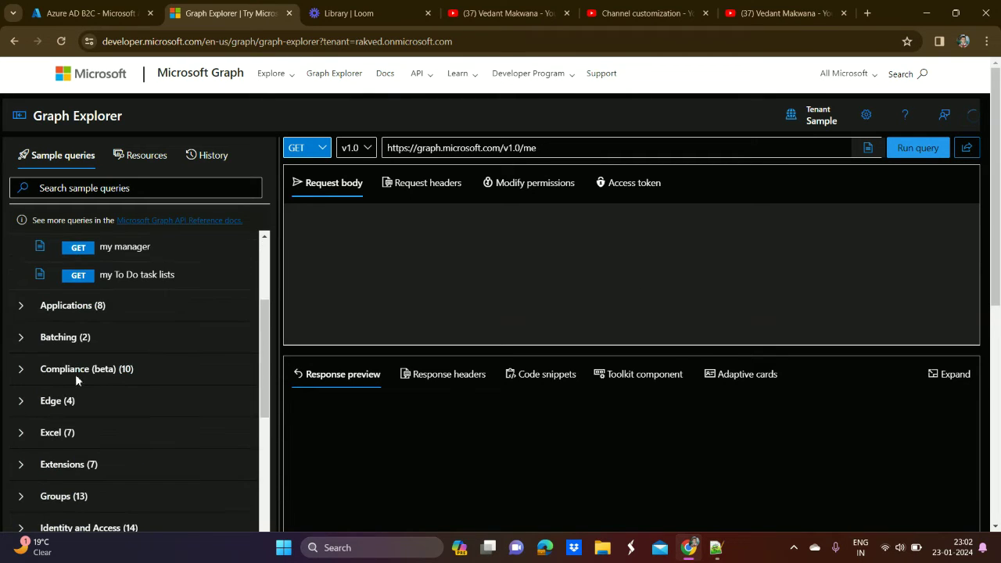
# - Remove the /me resource from the end of the request URL
pyautogui.click(606, 149)
pyautogui.press('BackSpace')
pyautogui.press('BackSpace')
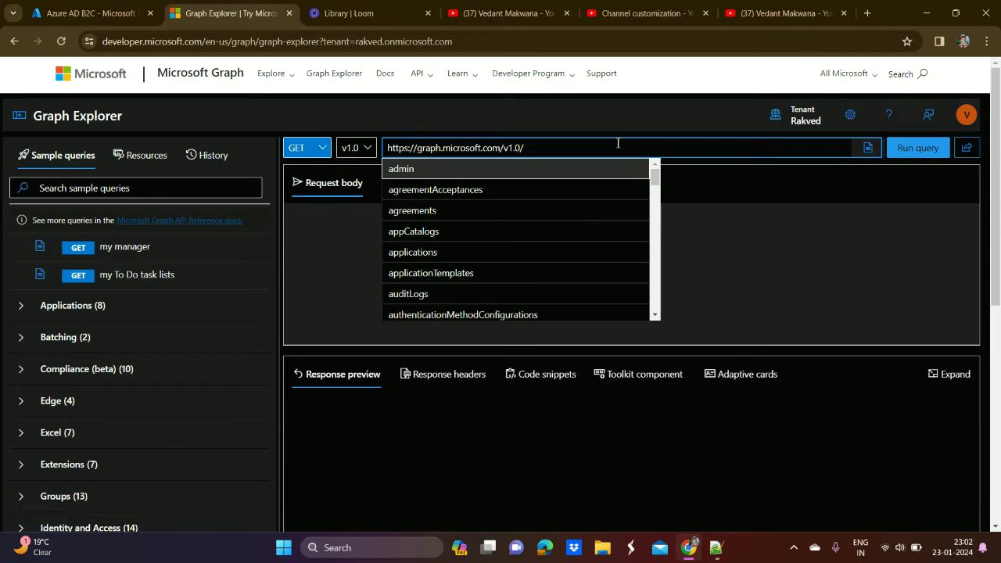
pyautogui.press('BackSpace')
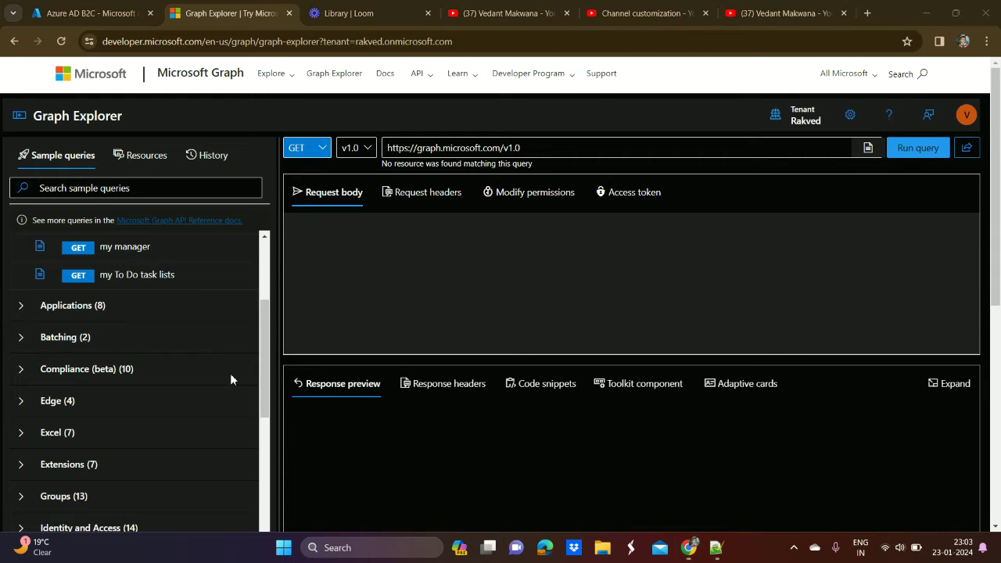
# - Expand the Applications sample queries and load the "list all applications with count" query
pyautogui.scroll(-7, 239, 357)
pyautogui.scroll(5, 238, 355)
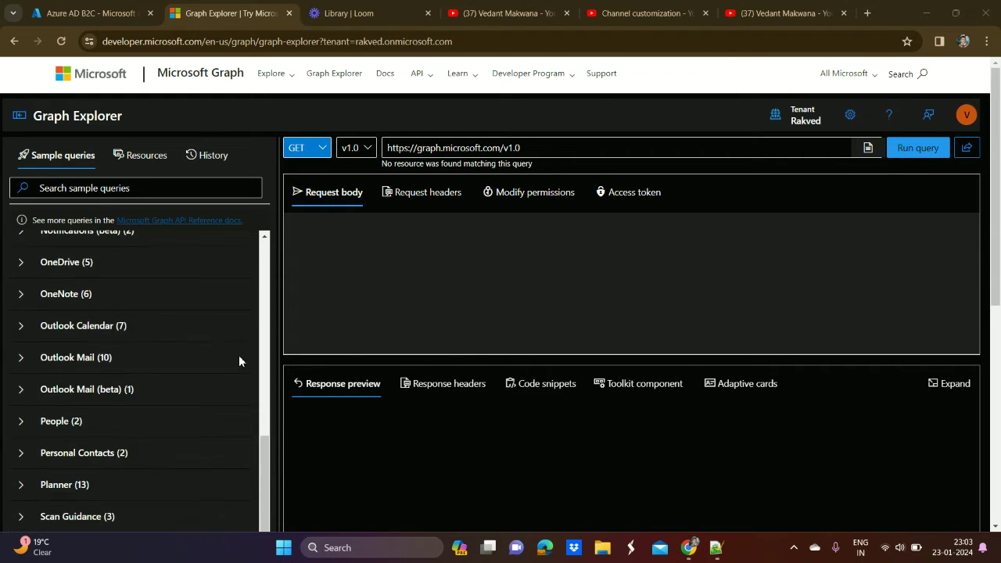
pyautogui.scroll(4, 198, 364)
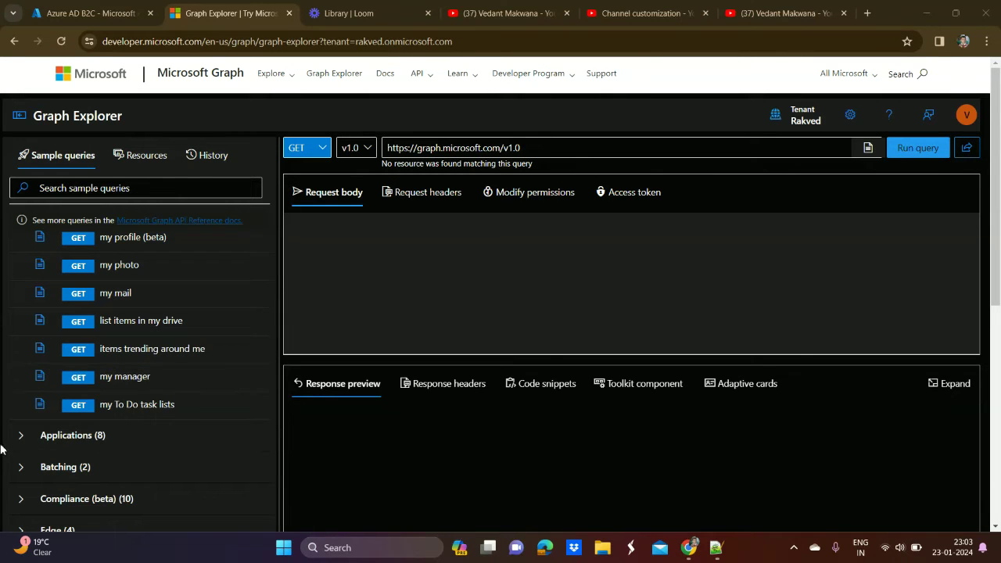
pyautogui.click(17, 439)
pyautogui.scroll(-2, 167, 390)
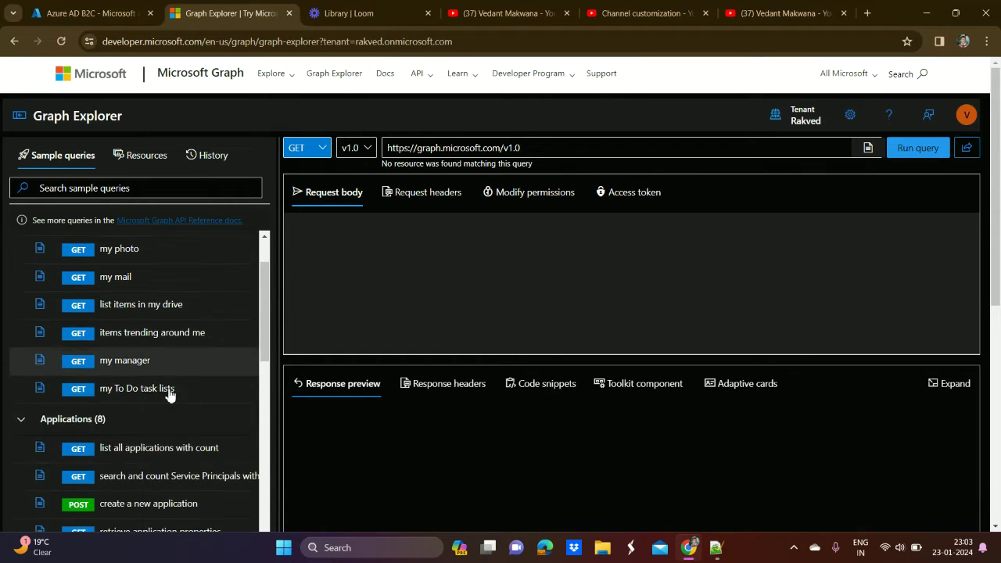
pyautogui.click(170, 408)
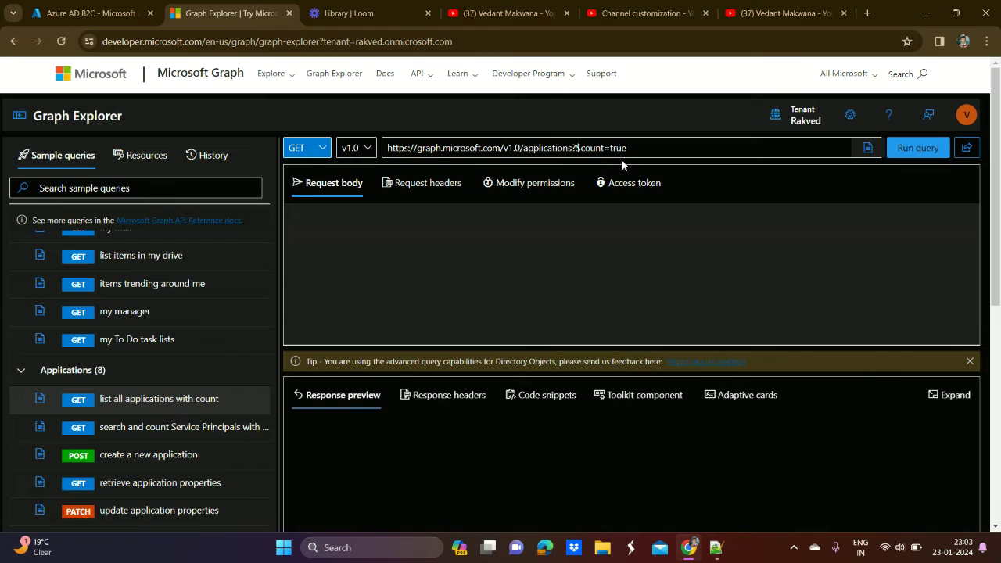
# - Remove the ?$count=true parameter from the applications request URL and run the GET query
pyautogui.click(664, 148)
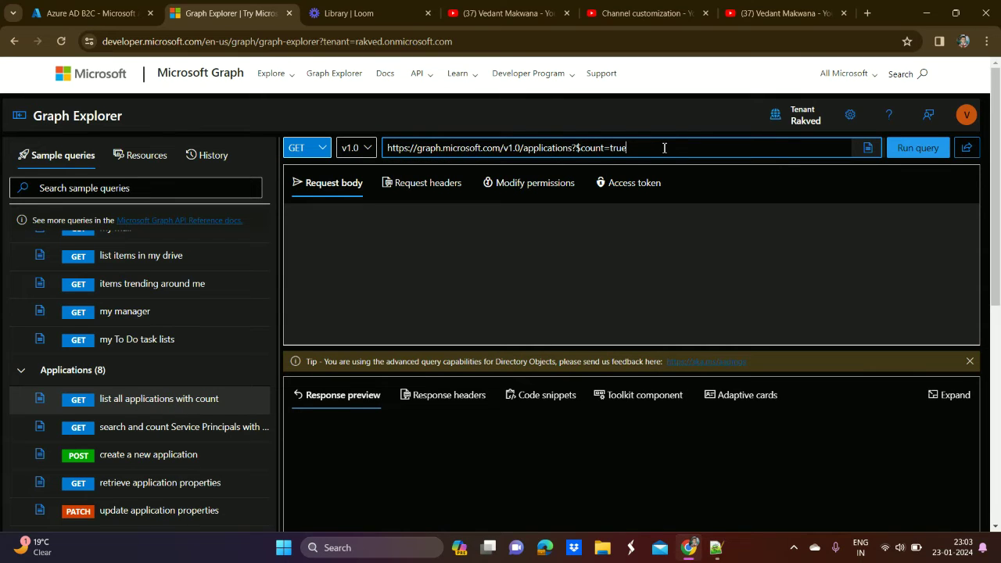
pyautogui.press('BackSpace')
pyautogui.press('BackSpace')
pyautogui.press('BackSpace')
pyautogui.press('BackSpace')
pyautogui.press('BackSpace')
pyautogui.press('BackSpace')
pyautogui.press('BackSpace')
pyautogui.press('BackSpace')
pyautogui.press('BackSpace')
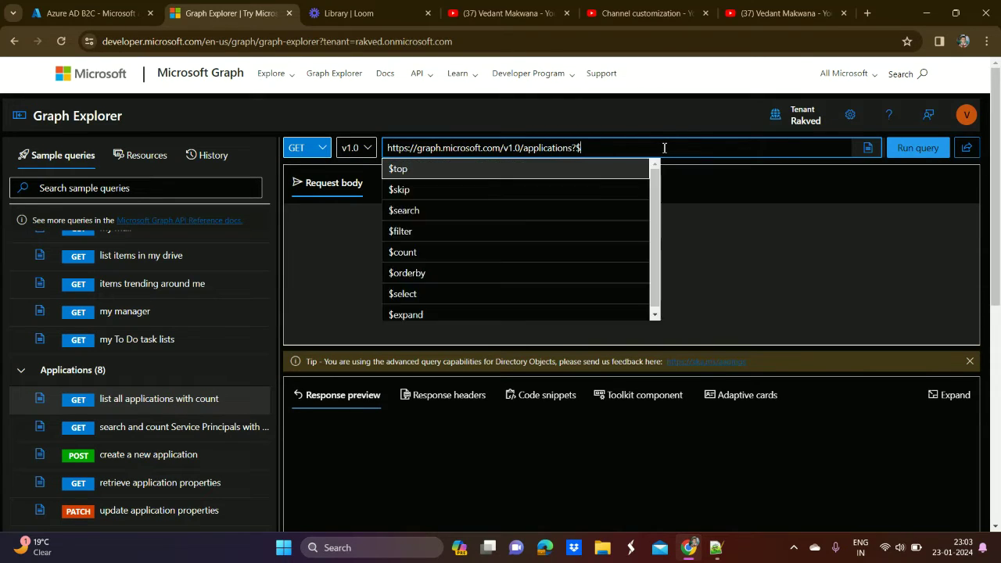
pyautogui.press('BackSpace')
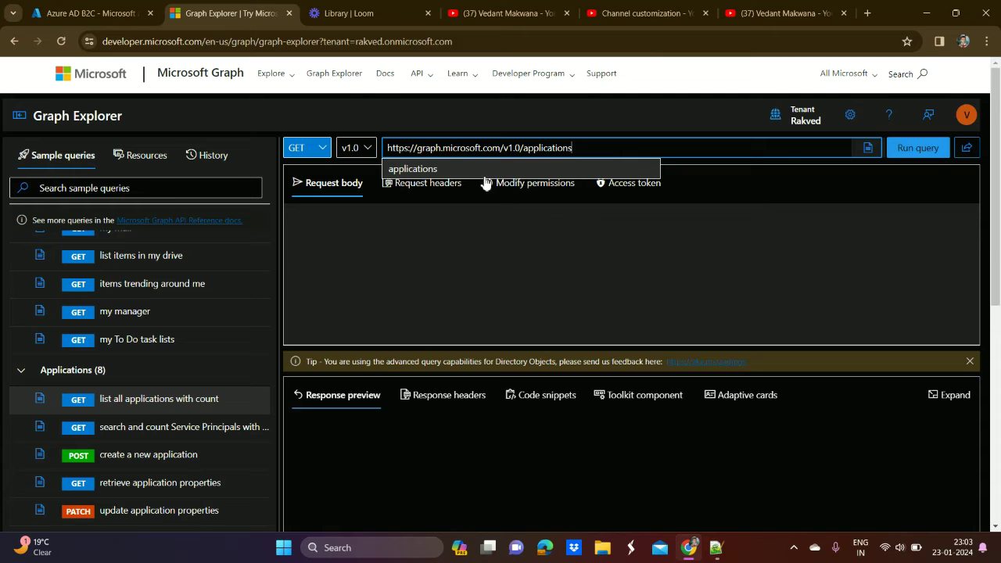
pyautogui.click(938, 148)
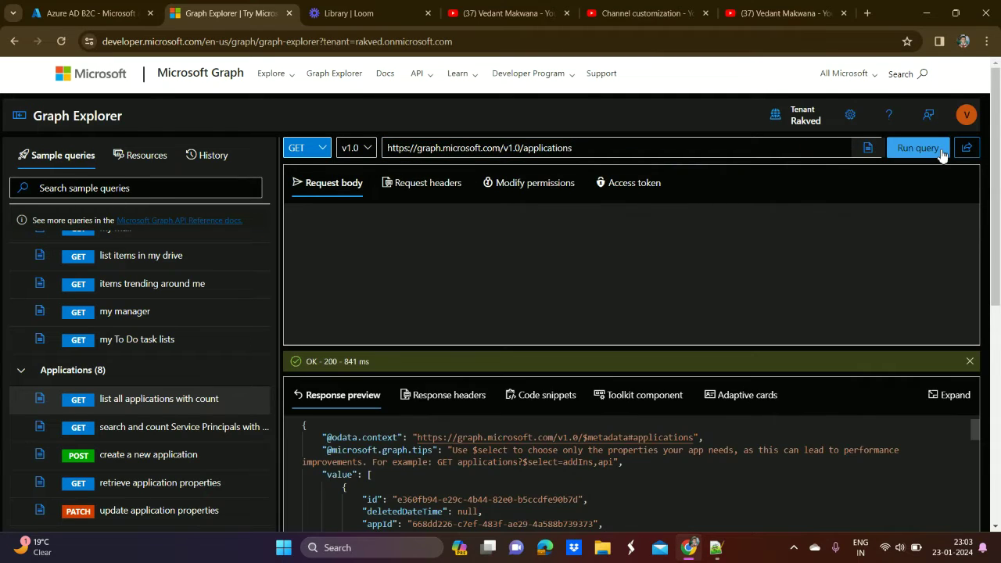
# - Add the b2c-extensions-app's id and /extensionProperties to the applications request URL and run the GET query
pyautogui.moveTo(556, 346); pyautogui.dragTo(566, 284)
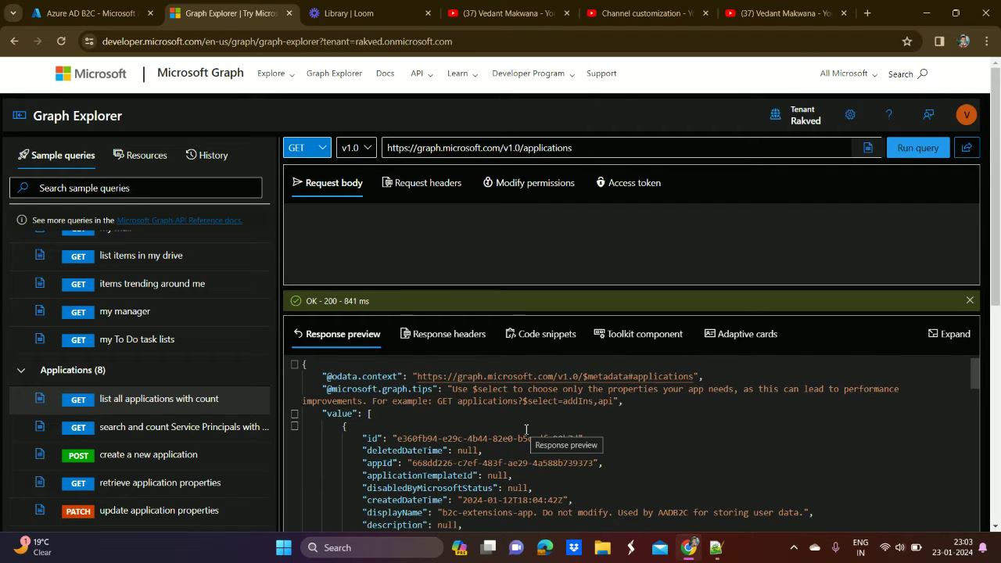
pyautogui.moveTo(397, 438); pyautogui.dragTo(583, 441)
pyautogui.hotkey('ctrl', 'c')
pyautogui.click(618, 146)
pyautogui.write('/')
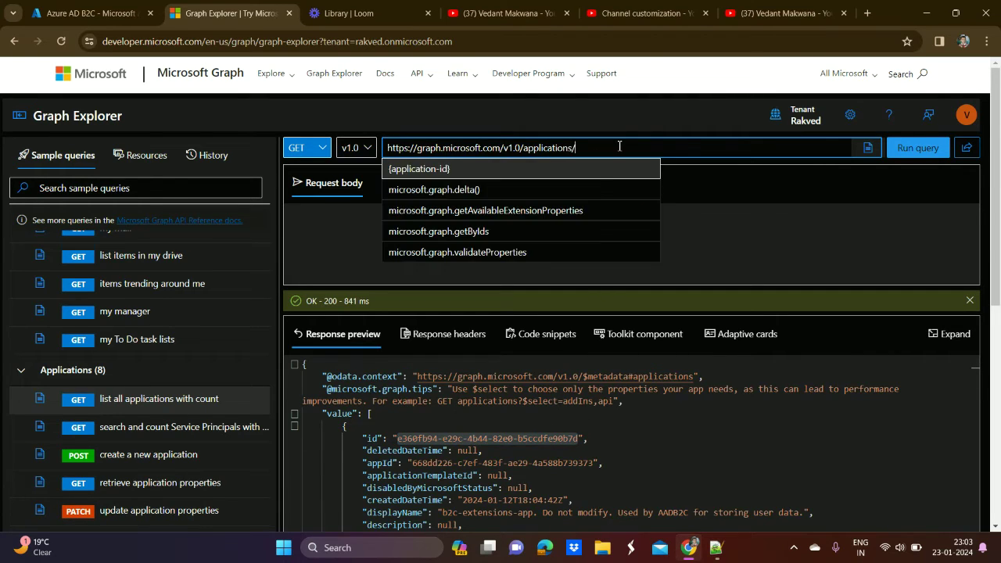
pyautogui.hotkey('ctrl', 'v')
pyautogui.write('/')
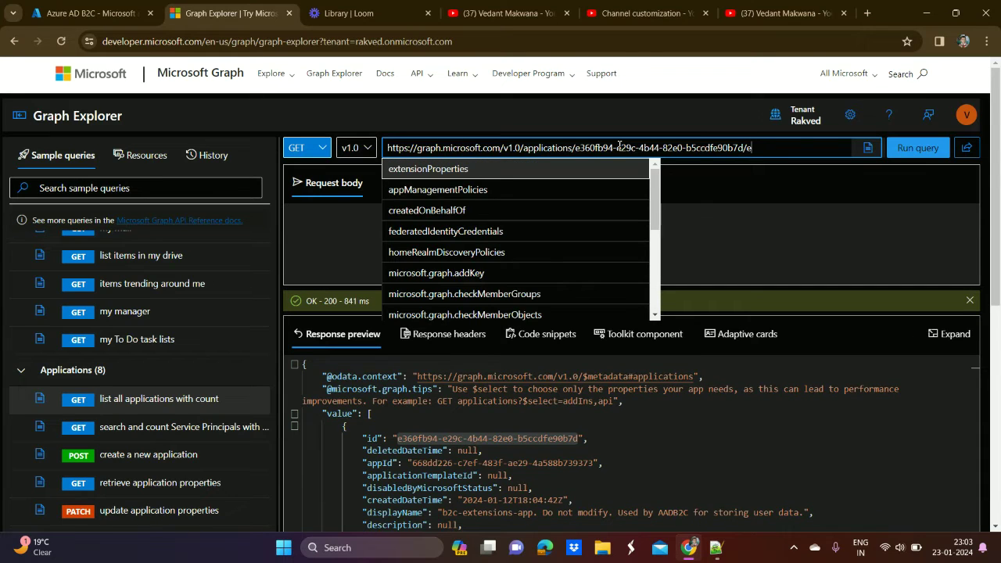
pyautogui.click(421, 171)
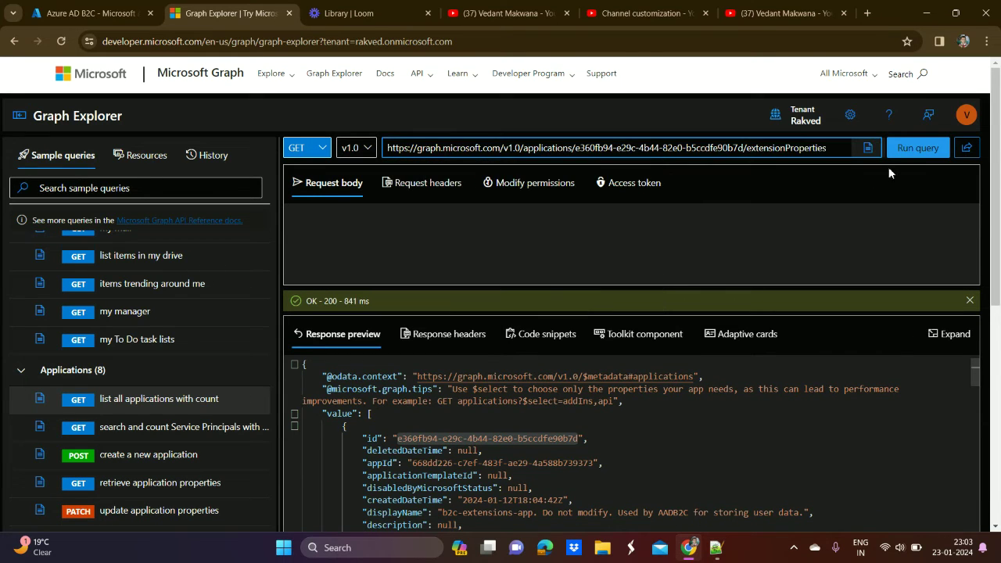
pyautogui.click(916, 150)
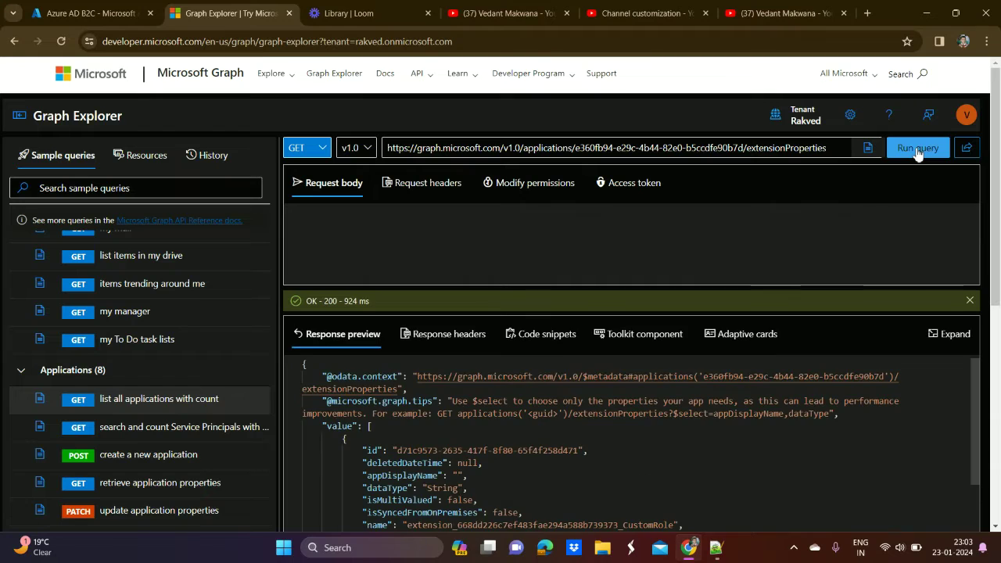
# - Copy the CustomRole extension property's full name from the response and paste it three lines below the last URL in the Notepad++ notes
pyautogui.scroll(-5, 631, 443)
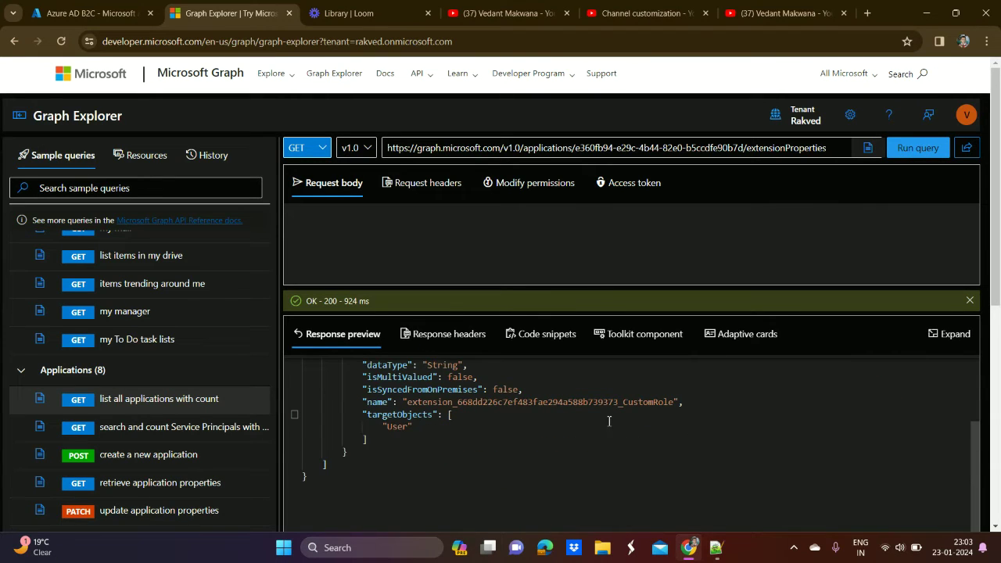
pyautogui.moveTo(364, 404); pyautogui.dragTo(702, 399)
pyautogui.click(744, 398)
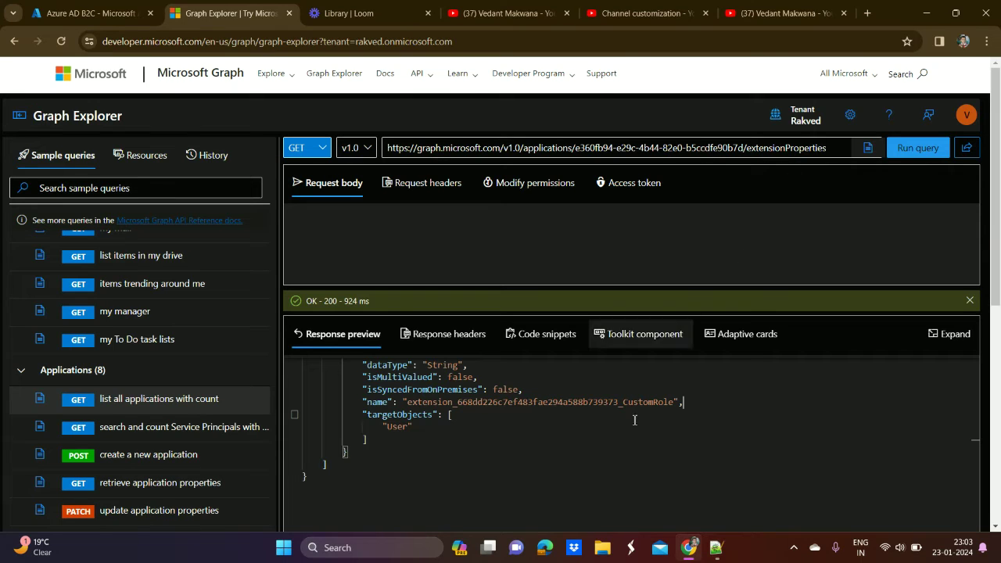
pyautogui.doubleClick(553, 400)
pyautogui.hotkey('ctrl', 'c')
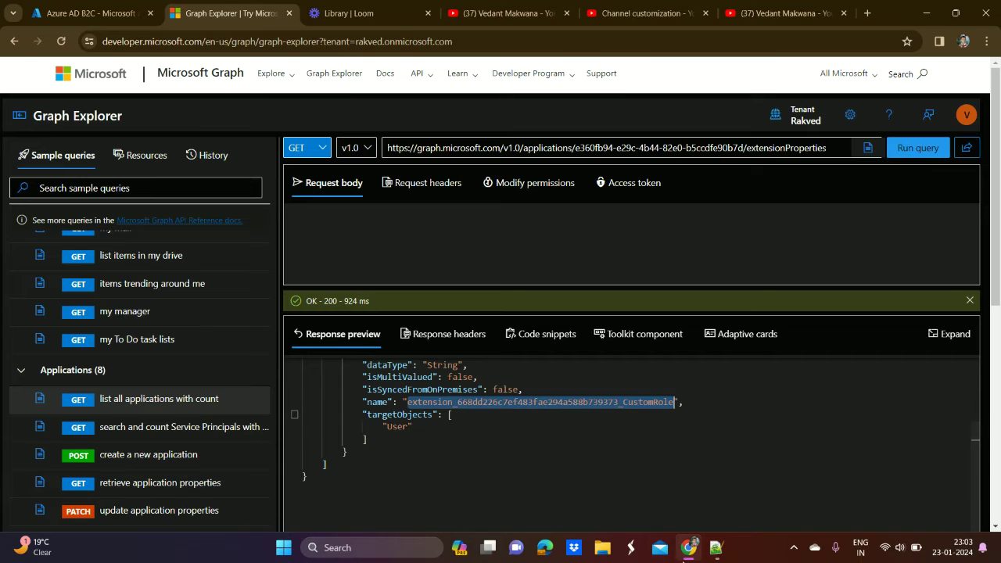
pyautogui.click(716, 547)
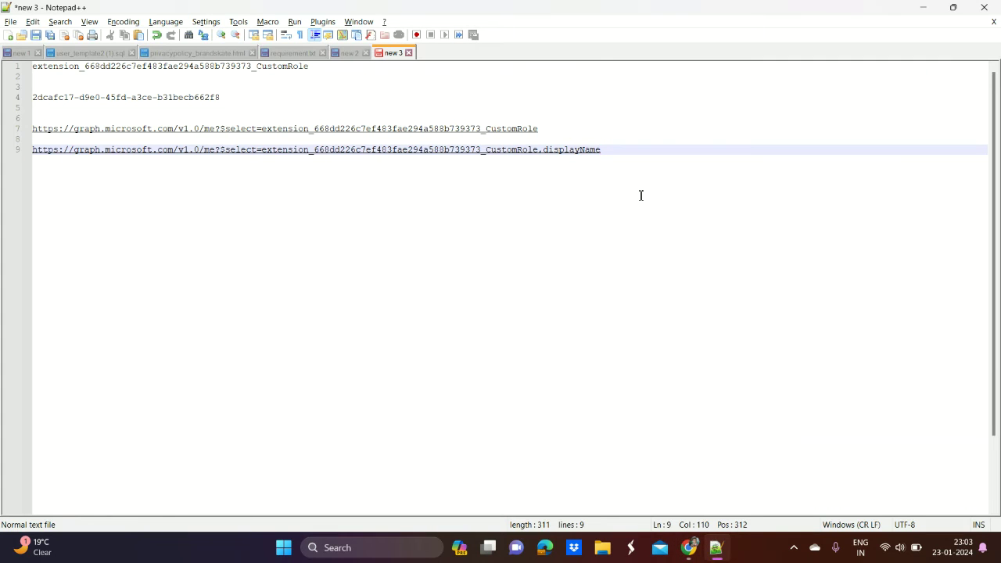
pyautogui.press('Return')
pyautogui.press('Return')
pyautogui.press('Return')
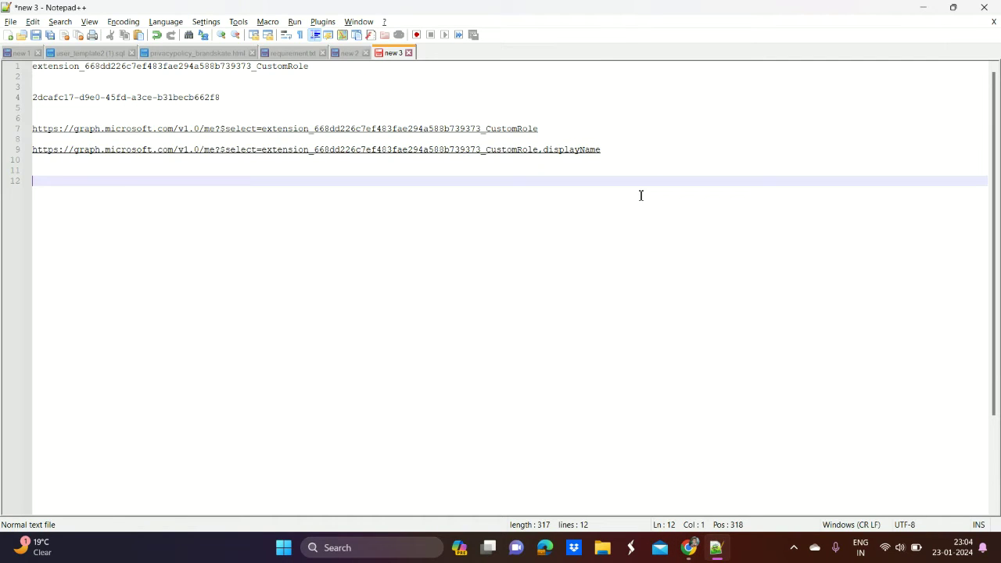
pyautogui.hotkey('ctrl', 'v')
# - Return to Graph Explorer, expand the Users sample queries and load the "update user" PATCH query
pyautogui.hotkey('alt', 'Tab')
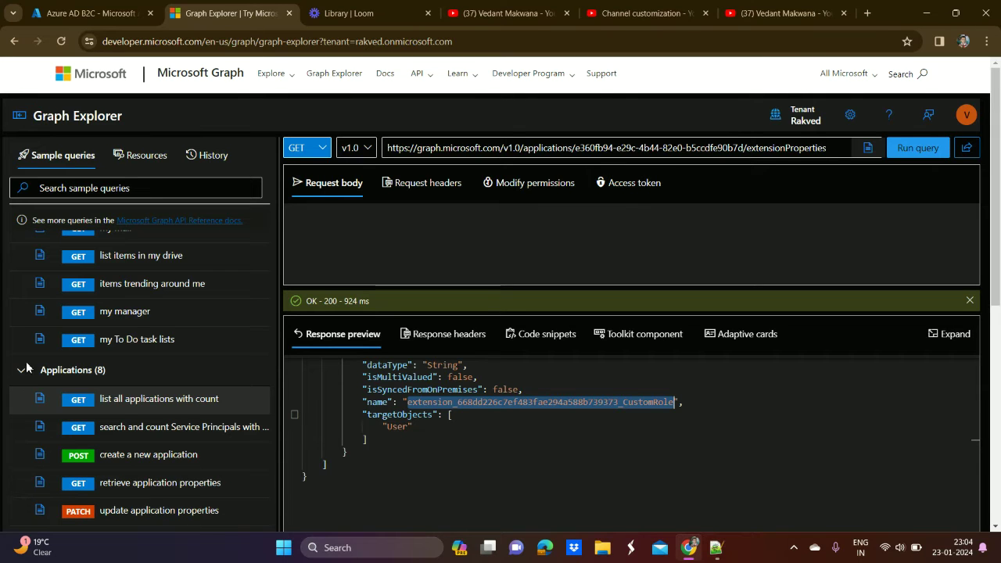
pyautogui.scroll(-8, 130, 388)
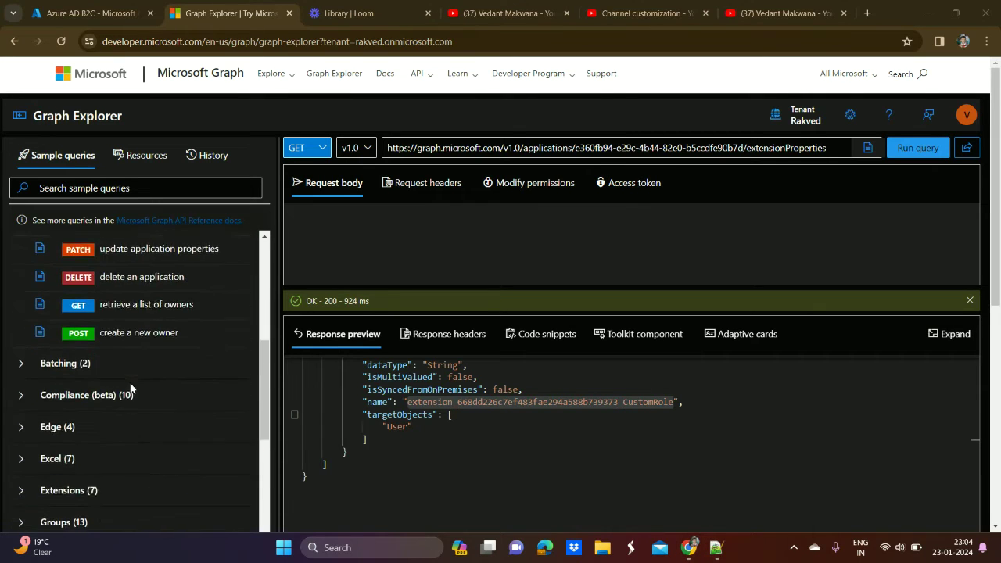
pyautogui.scroll(-5, 130, 386)
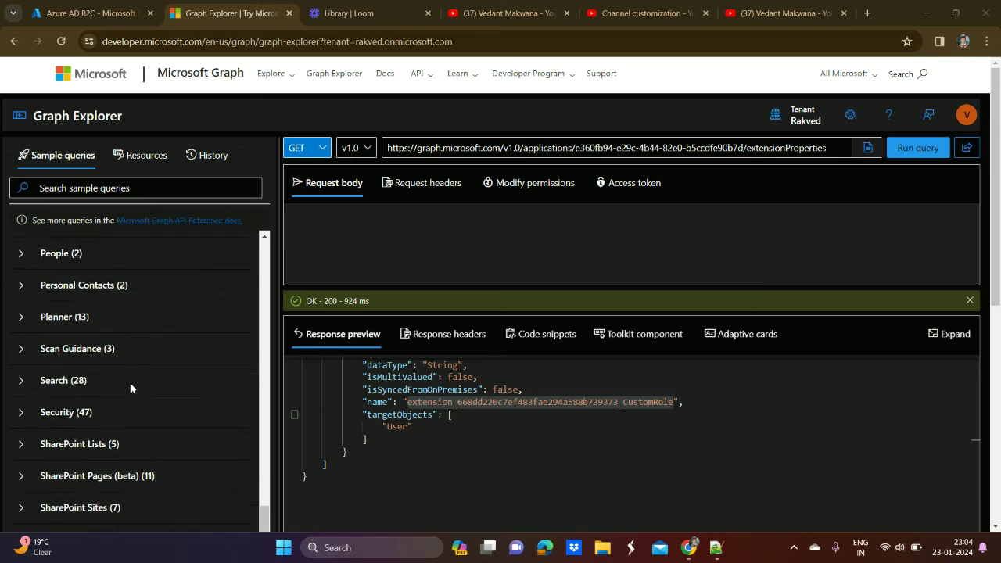
pyautogui.scroll(4, 107, 411)
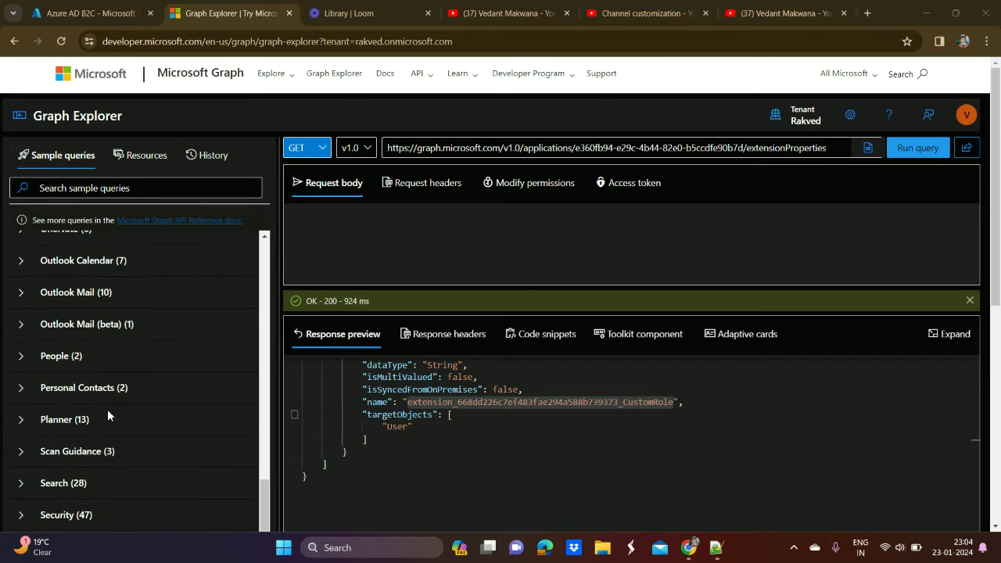
pyautogui.scroll(10, 108, 414)
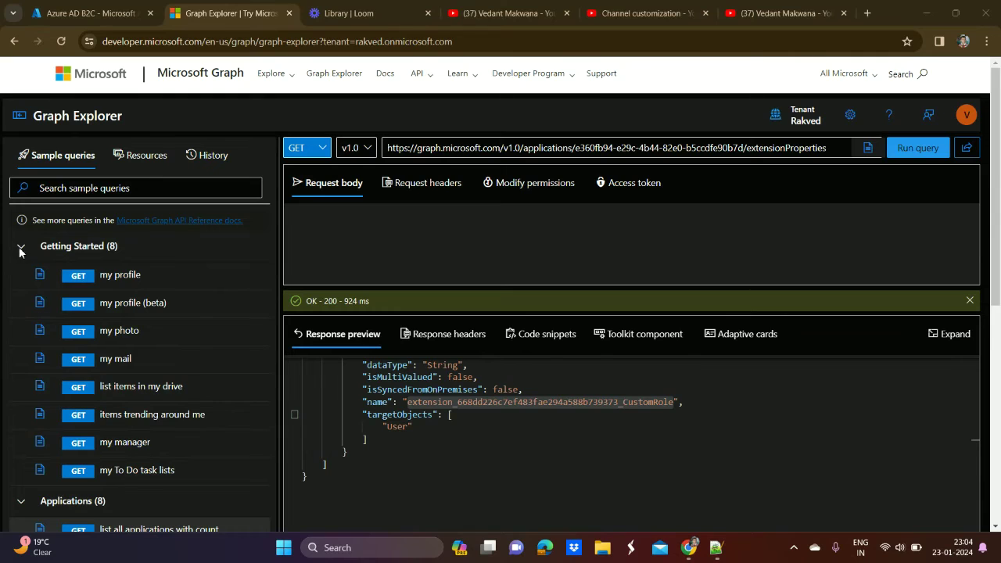
pyautogui.scroll(-10, 159, 330)
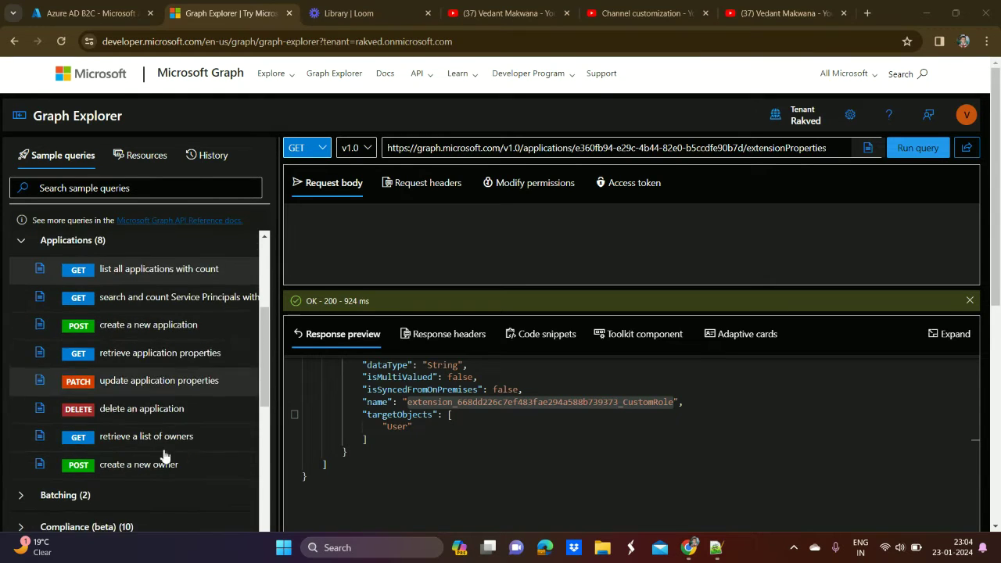
pyautogui.scroll(3, 164, 399)
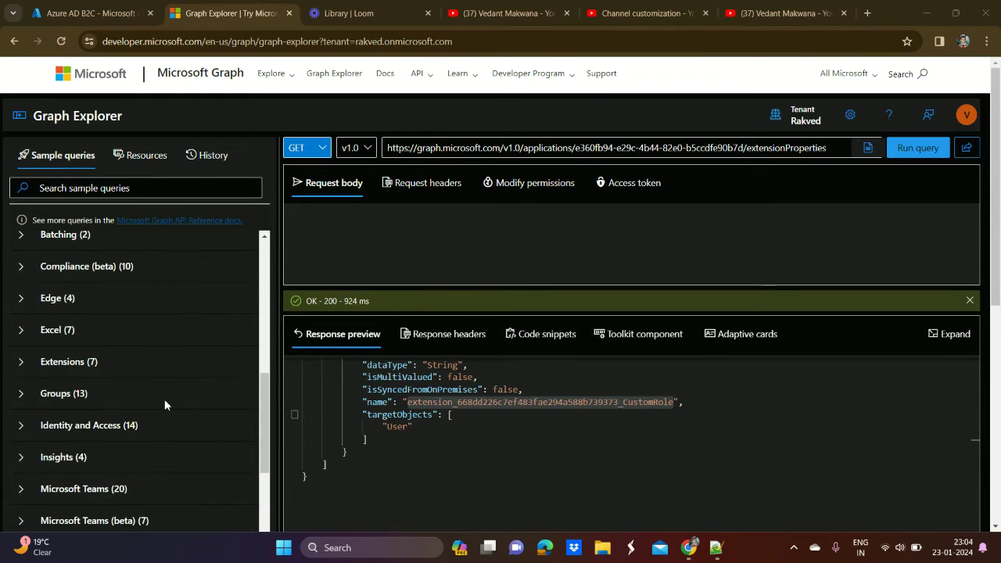
pyautogui.scroll(-2, 165, 399)
pyautogui.scroll(-10, 164, 404)
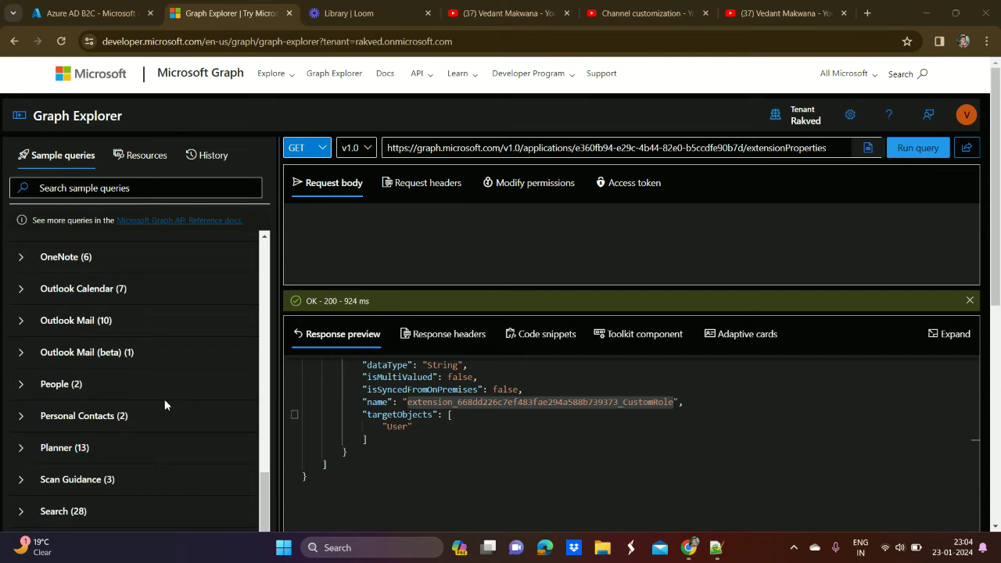
pyautogui.scroll(-1, 164, 404)
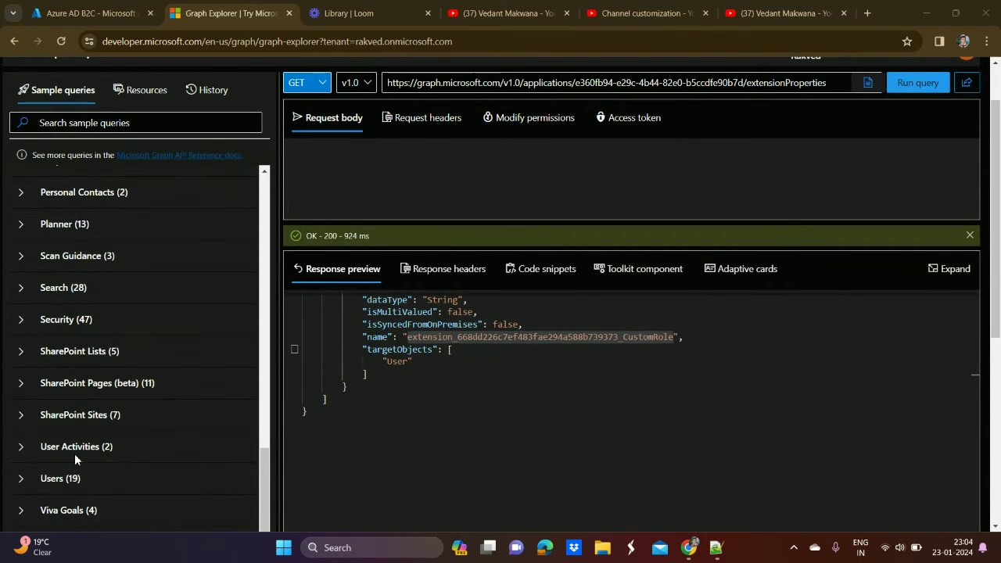
pyautogui.click(22, 480)
pyautogui.scroll(-5, 138, 389)
pyautogui.click(123, 508)
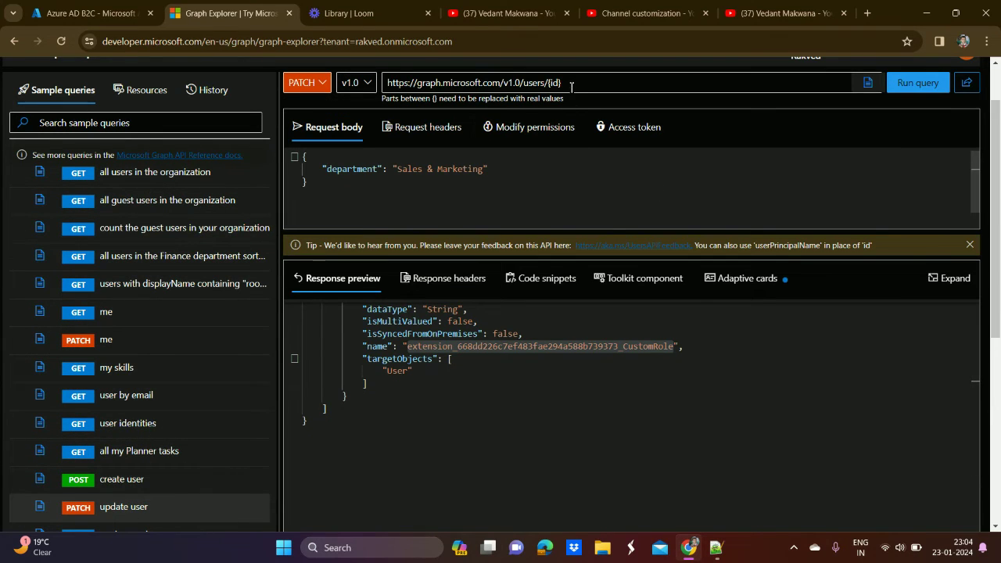
# - Replace the {id} placeholder in the users request URL with the user's object ID saved on line 4 of the Notepad++ notes
pyautogui.click(571, 85)
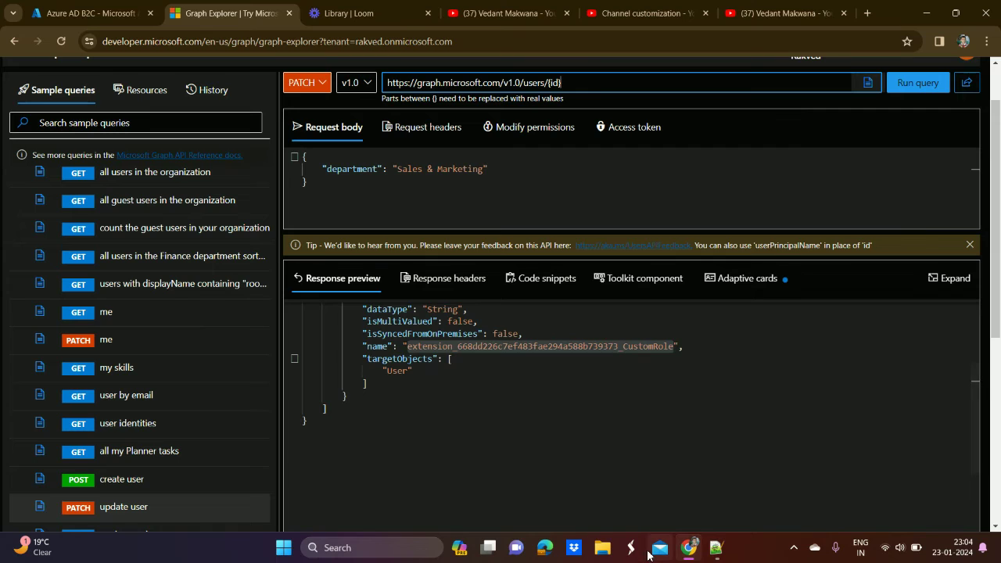
pyautogui.scroll(5, 576, 440)
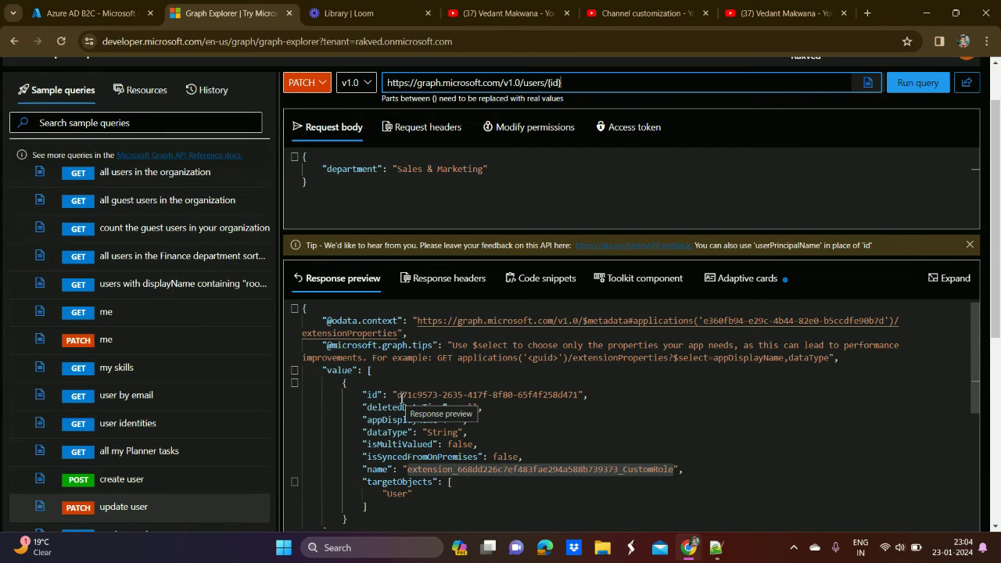
pyautogui.click(715, 547)
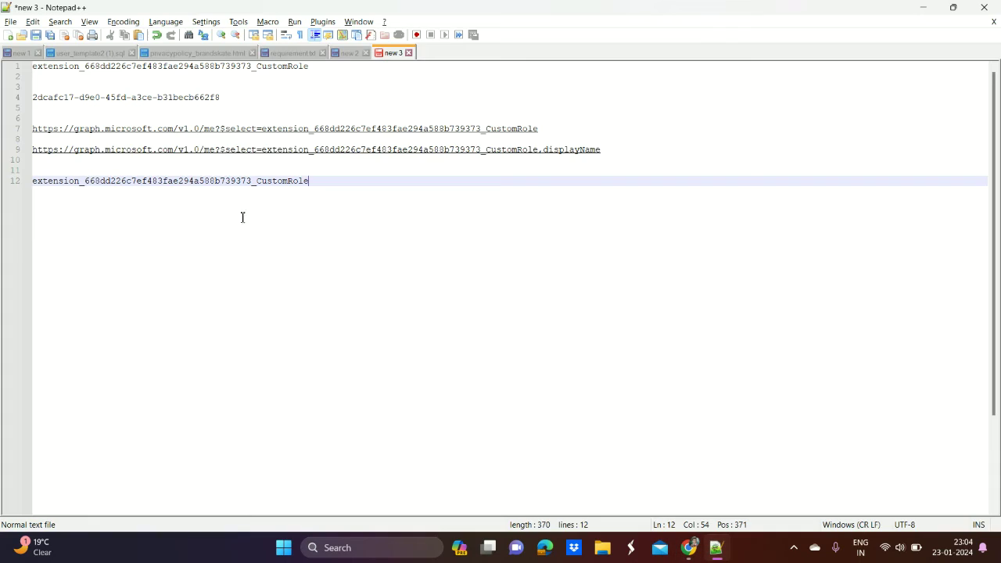
pyautogui.click(255, 97)
pyautogui.hotkey('shift', 'Home')
pyautogui.hotkey('ctrl', 'c')
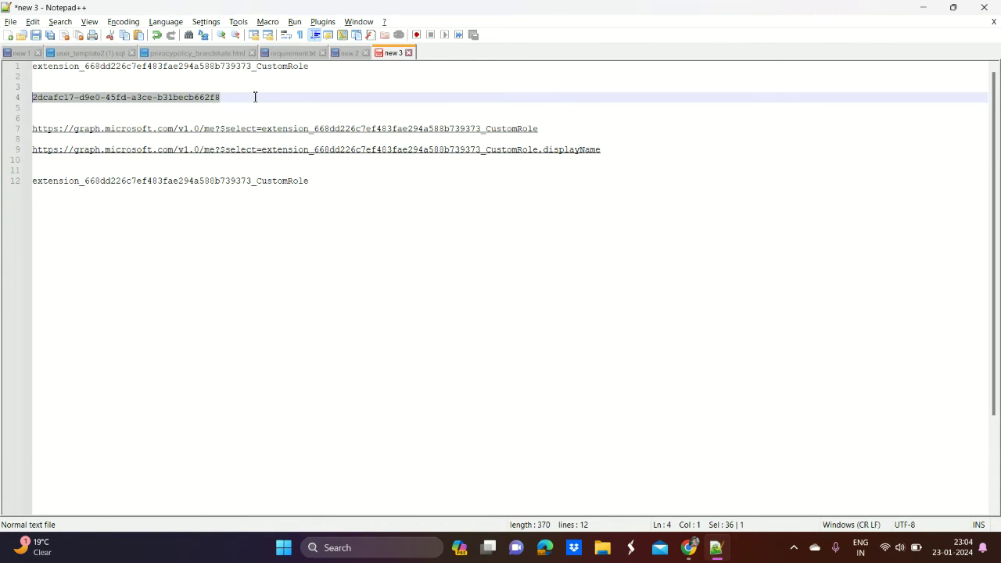
pyautogui.hotkey('alt', 'Tab')
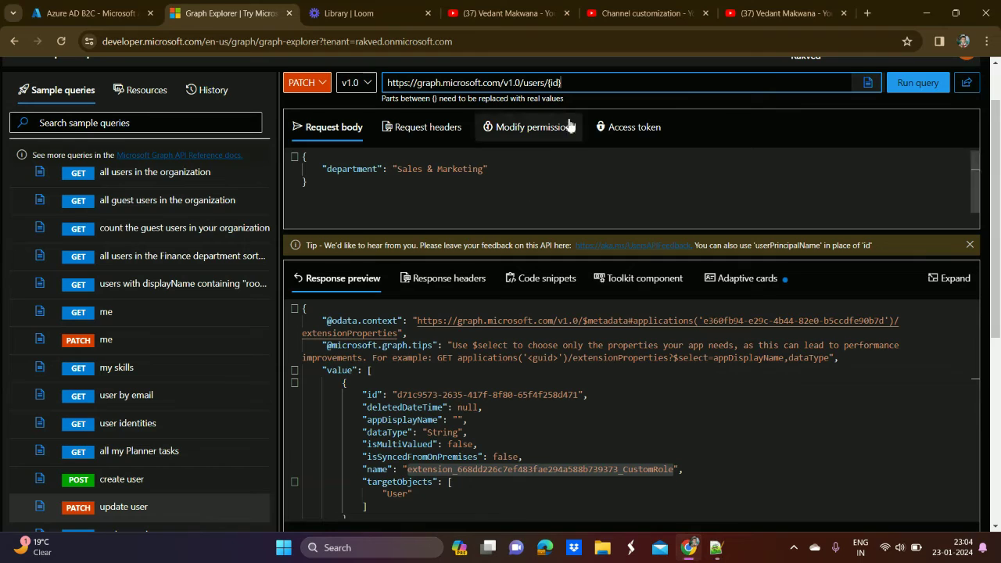
pyautogui.click(618, 83)
pyautogui.press('BackSpace')
pyautogui.press('BackSpace')
pyautogui.press('BackSpace')
pyautogui.press('BackSpace')
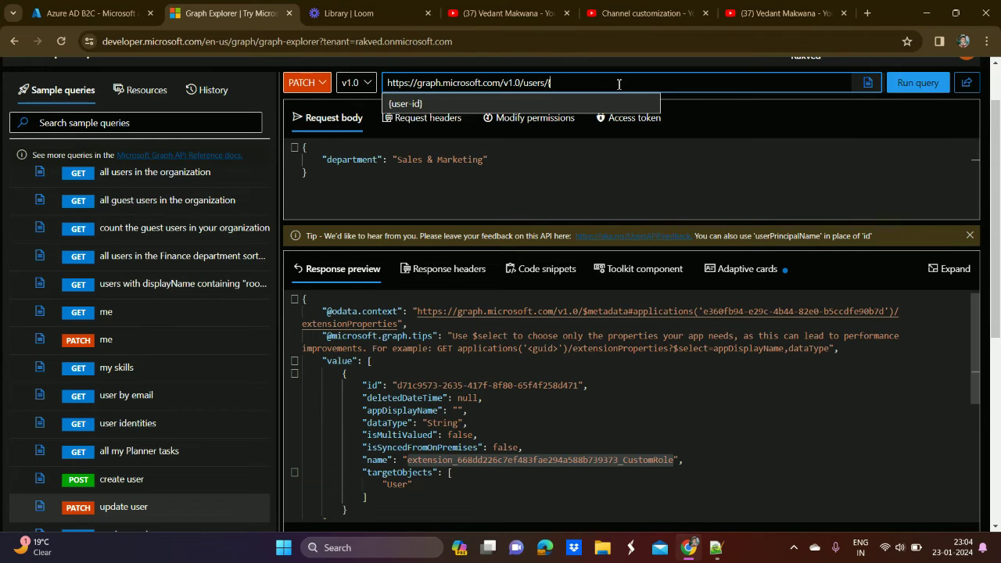
pyautogui.hotkey('ctrl', 'v')
# - Replace the "department" key in the request body with extension_668dd226c7ef483fae294a588b739373_CustomRole, copied from the Notepad++ notes
pyautogui.click(590, 168)
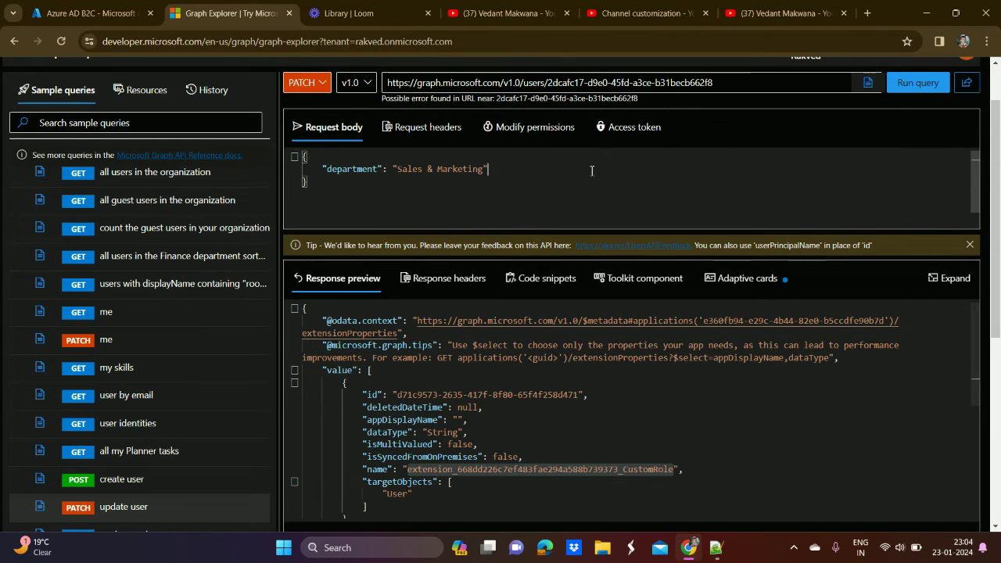
pyautogui.click(719, 551)
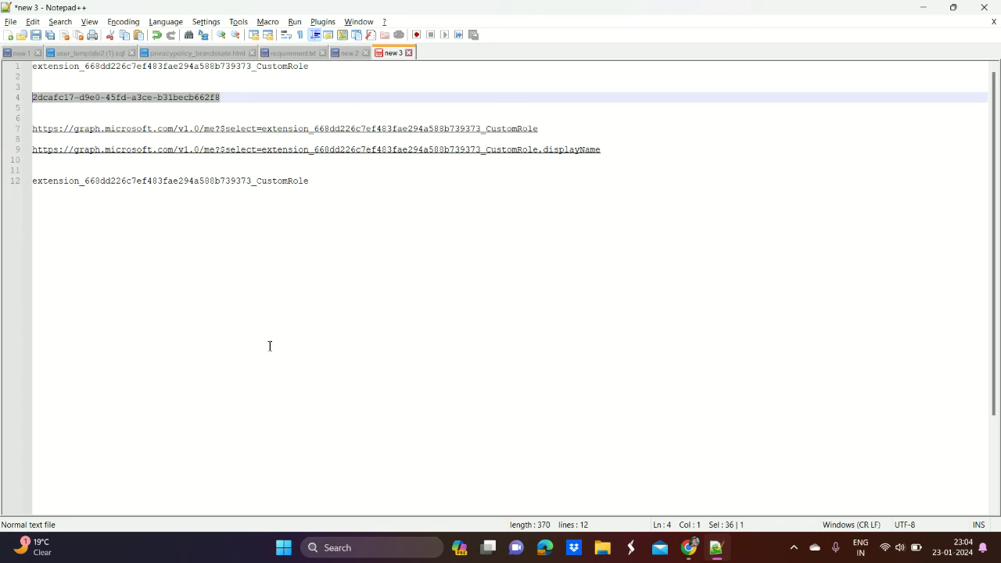
pyautogui.doubleClick(207, 188)
pyautogui.hotkey('ctrl', 'c')
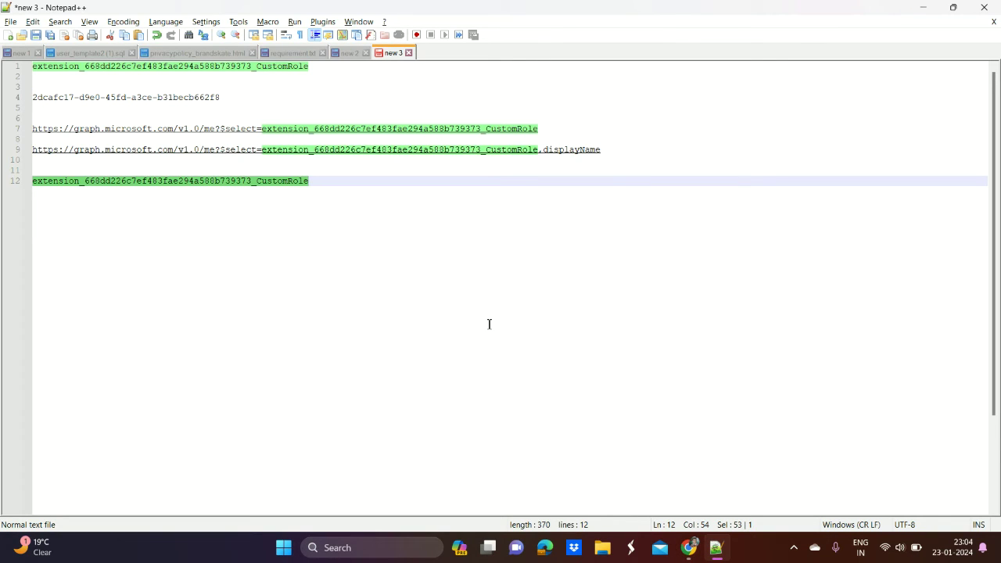
pyautogui.hotkey('alt', 'Tab')
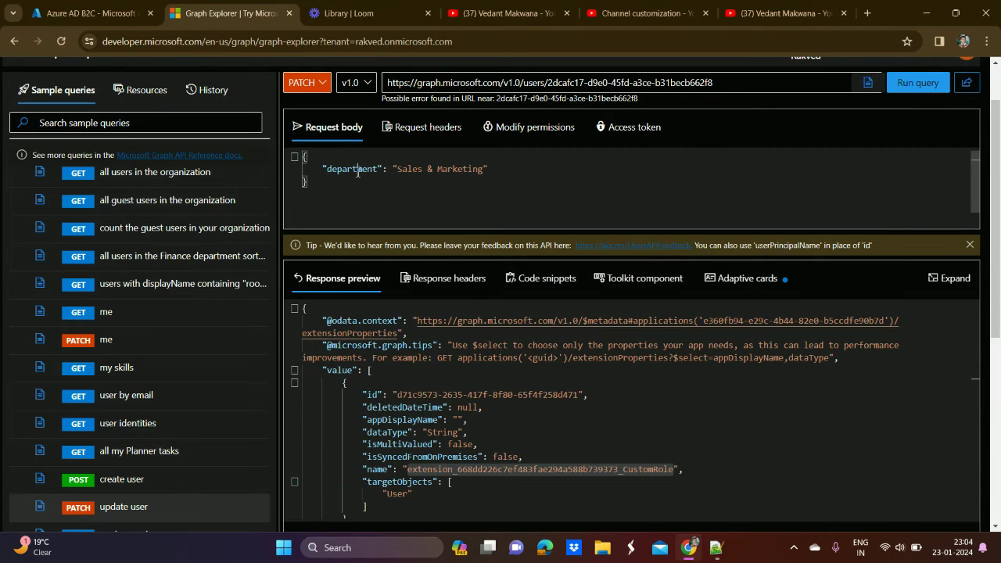
pyautogui.doubleClick(357, 171)
pyautogui.hotkey('ctrl', 'v')
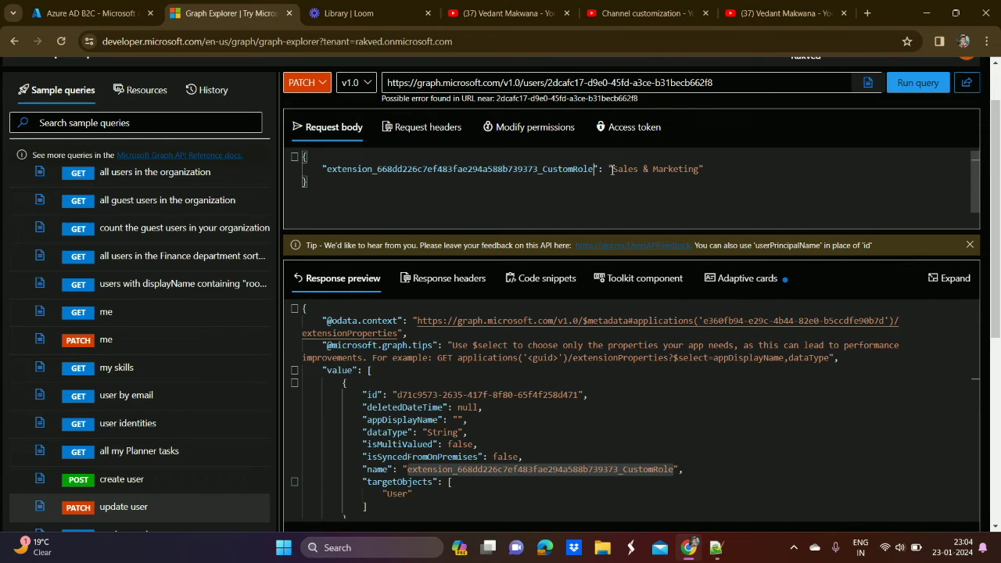
# - Set the CustomRole extension value in the request body to "admin" and run the PATCH query
pyautogui.moveTo(614, 170); pyautogui.dragTo(700, 170)
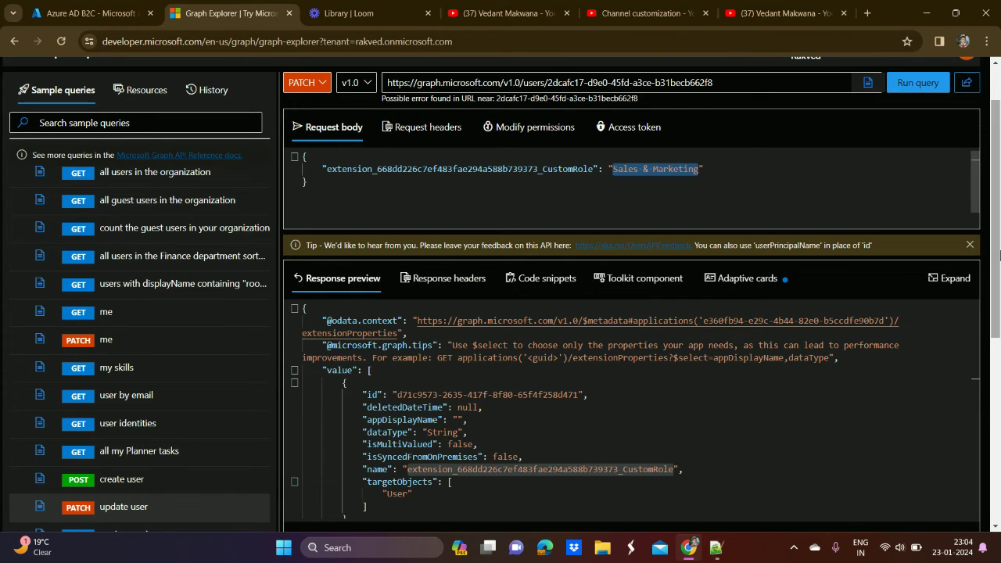
pyautogui.press('BackSpace')
pyautogui.write('admin')
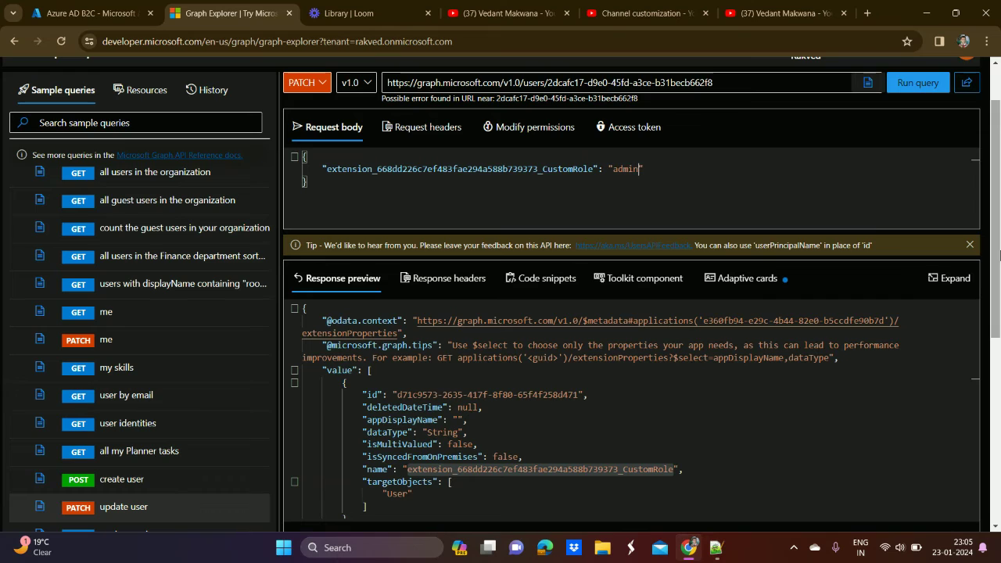
pyautogui.click(919, 84)
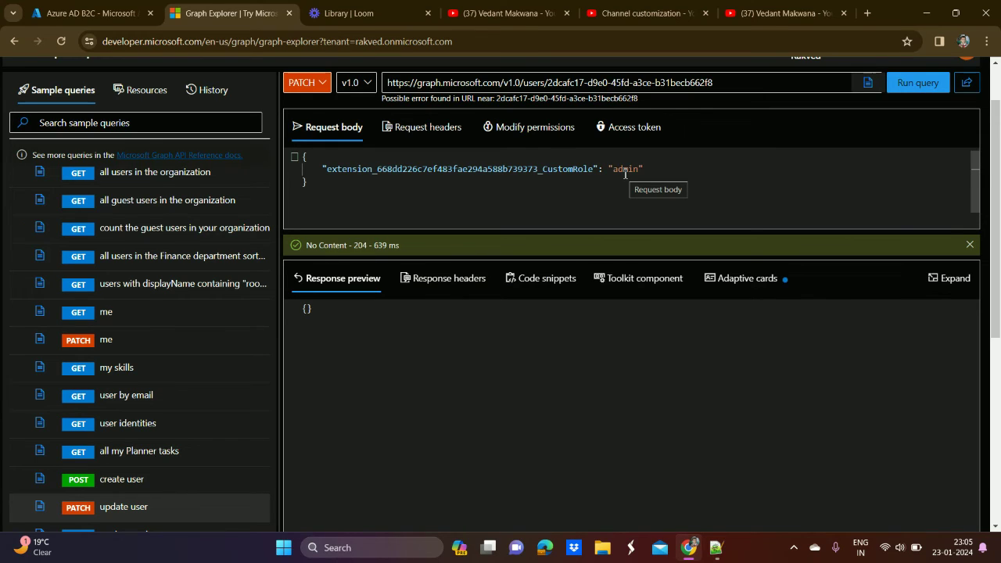
# - Load the GET "me" sample query and run it to read the signed-in user's profile
pyautogui.click(133, 313)
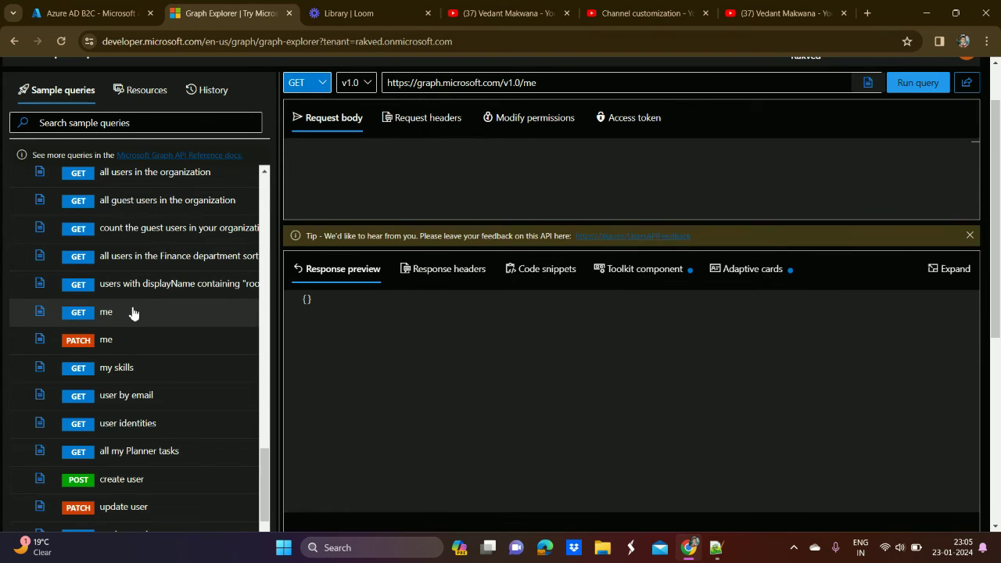
pyautogui.click(561, 84)
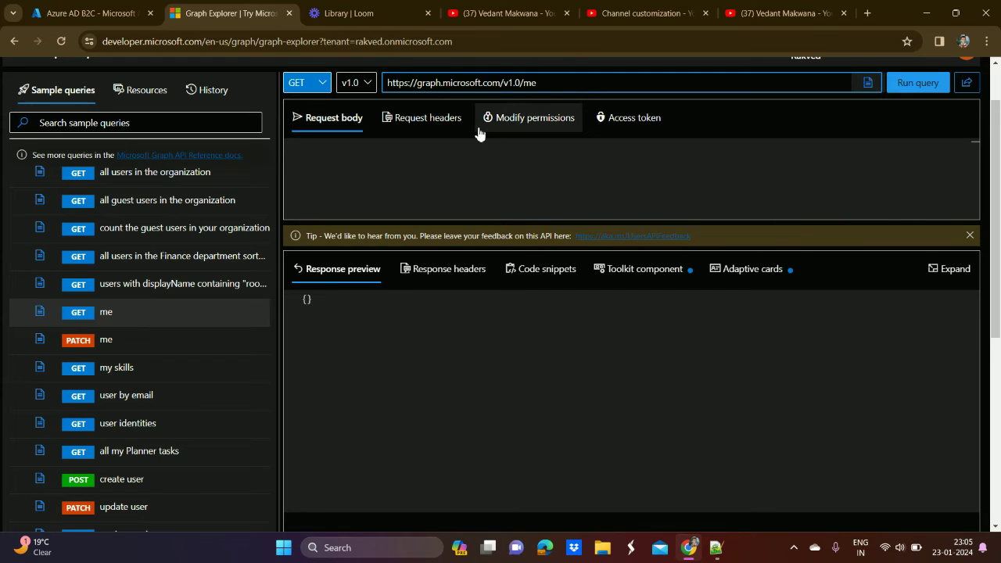
pyautogui.click(916, 84)
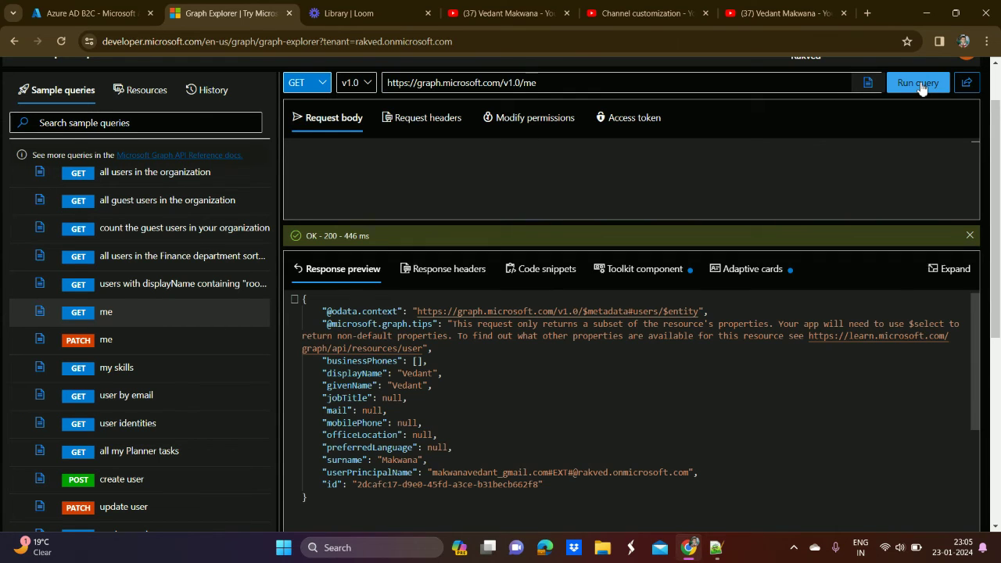
# - Append ?$select=extension_668dd226c7ef483fae294a588b739373_CustomRole,displayName to the "me" request URL and run the query
pyautogui.click(568, 84)
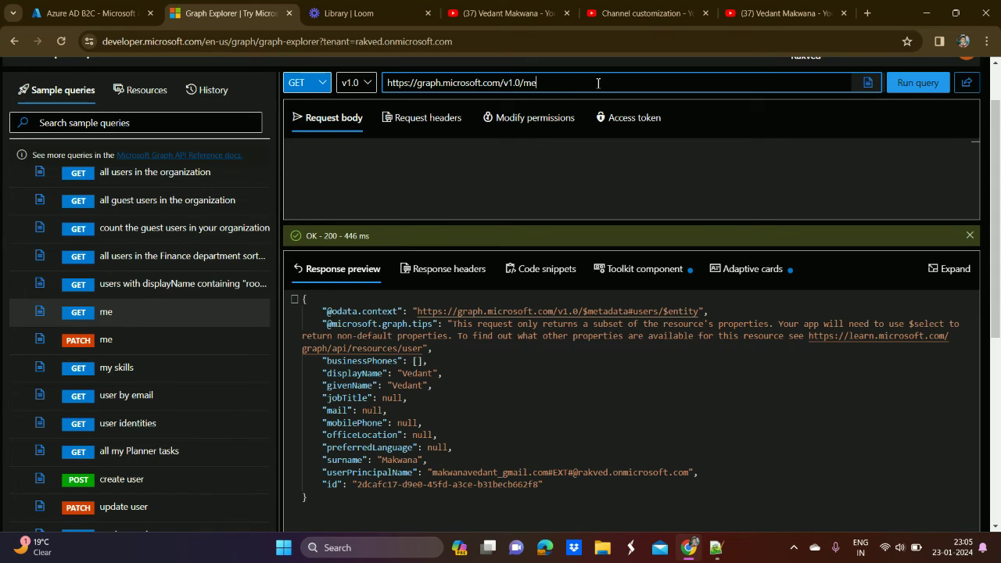
pyautogui.write('?')
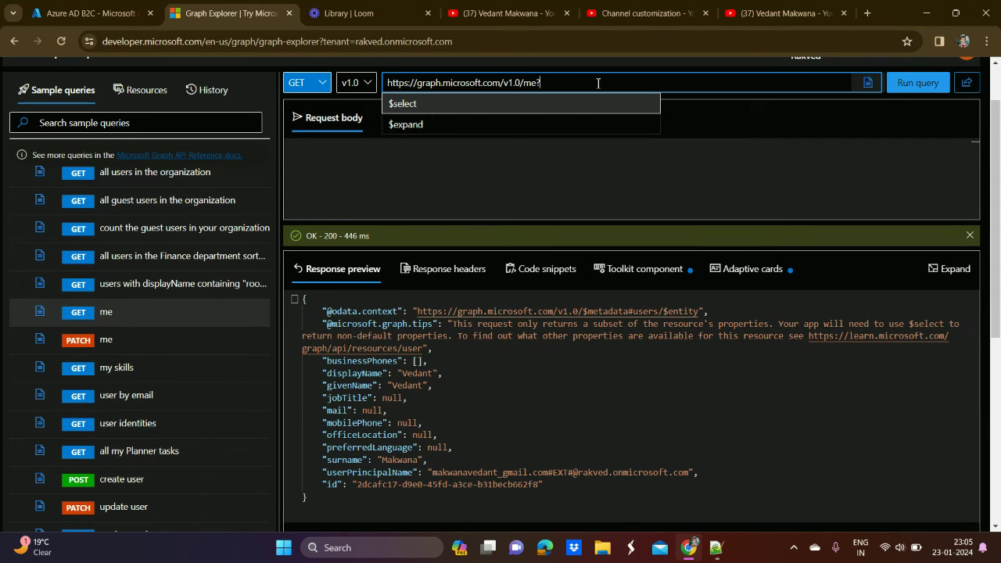
pyautogui.click(526, 106)
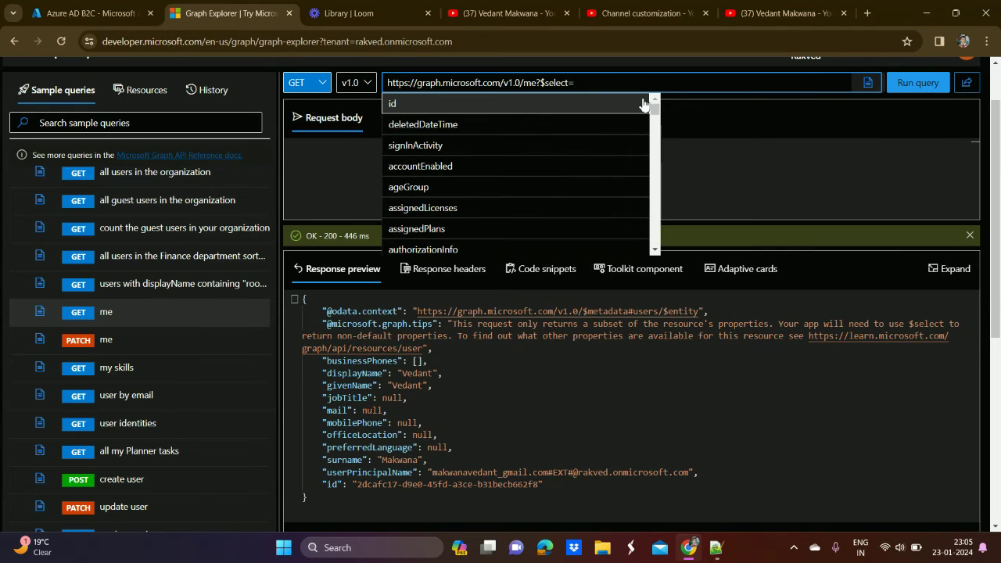
pyautogui.hotkey('ctrl', 'v')
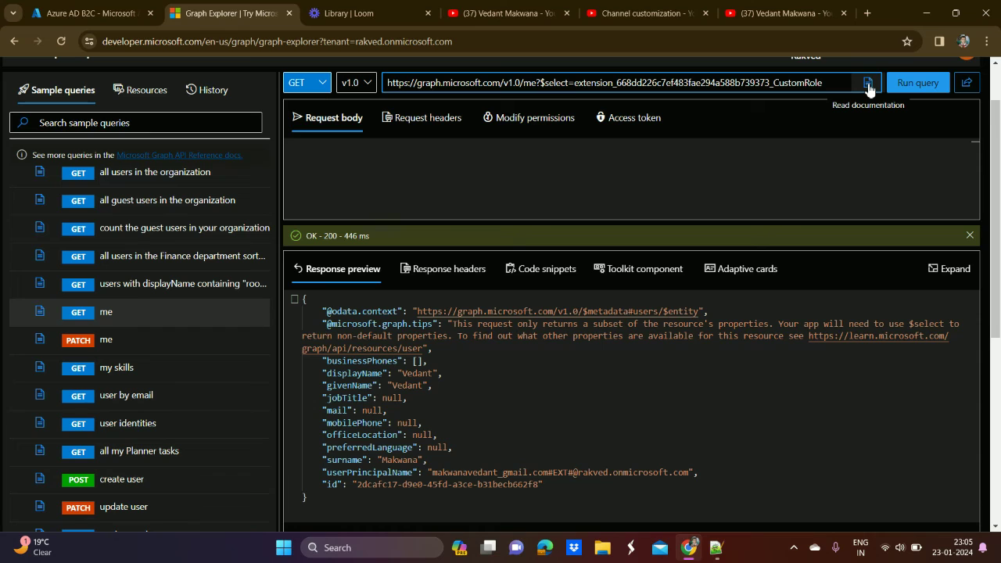
pyautogui.write(',')
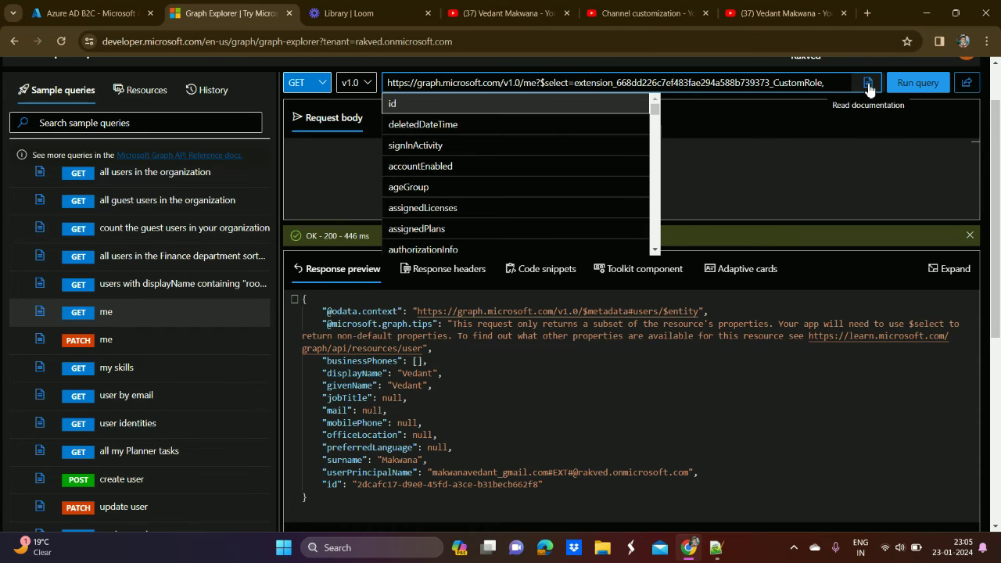
pyautogui.write('di')
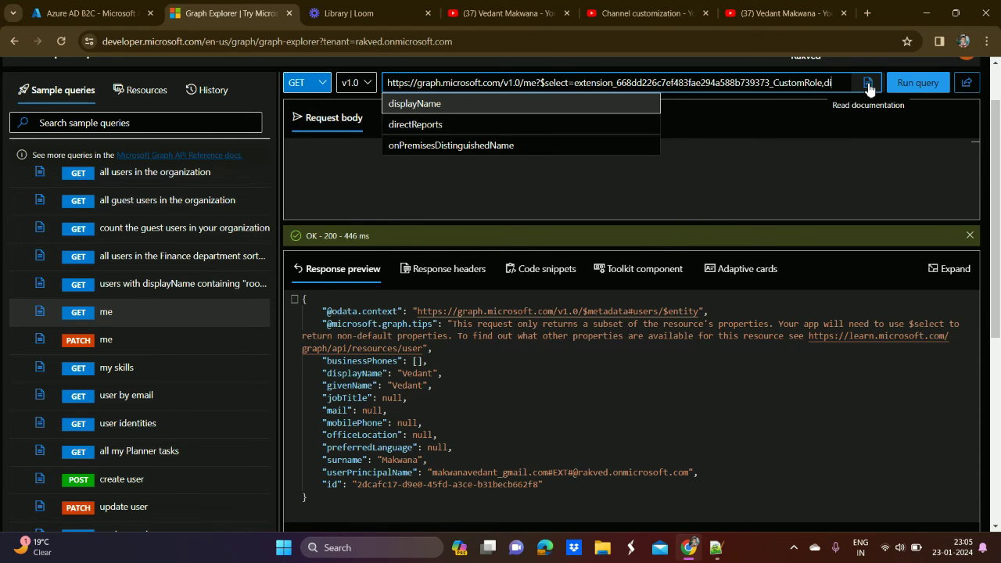
pyautogui.click(444, 105)
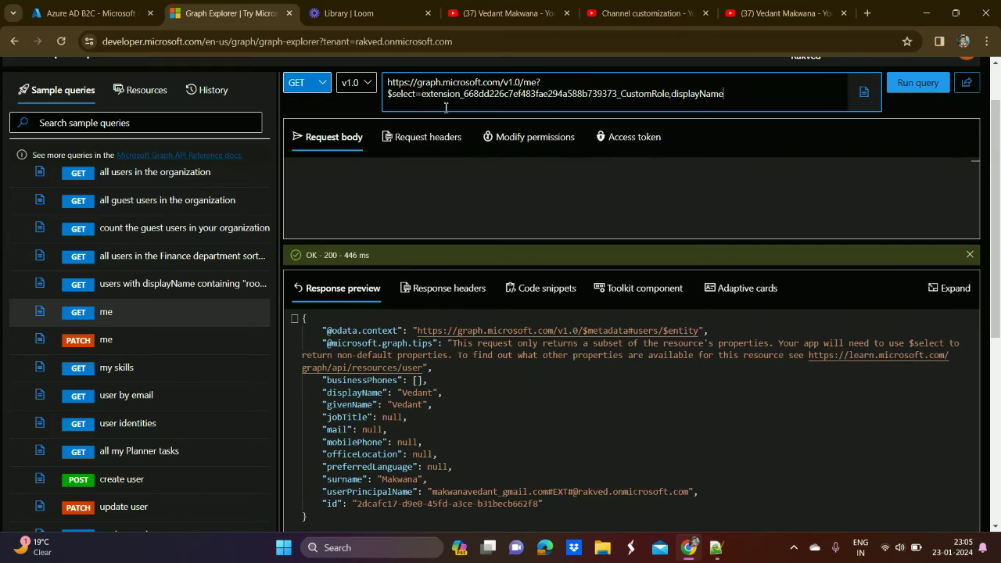
pyautogui.click(916, 84)
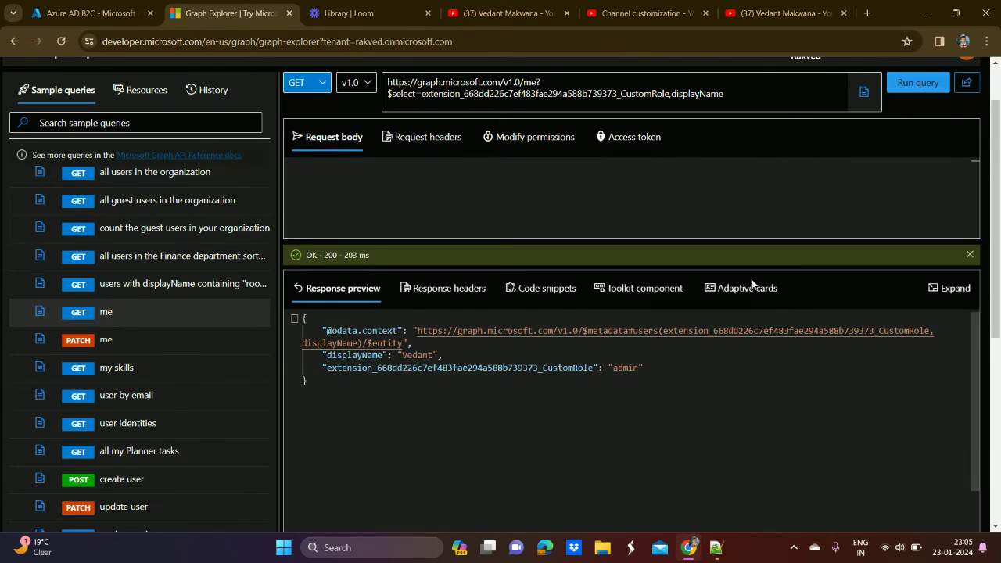